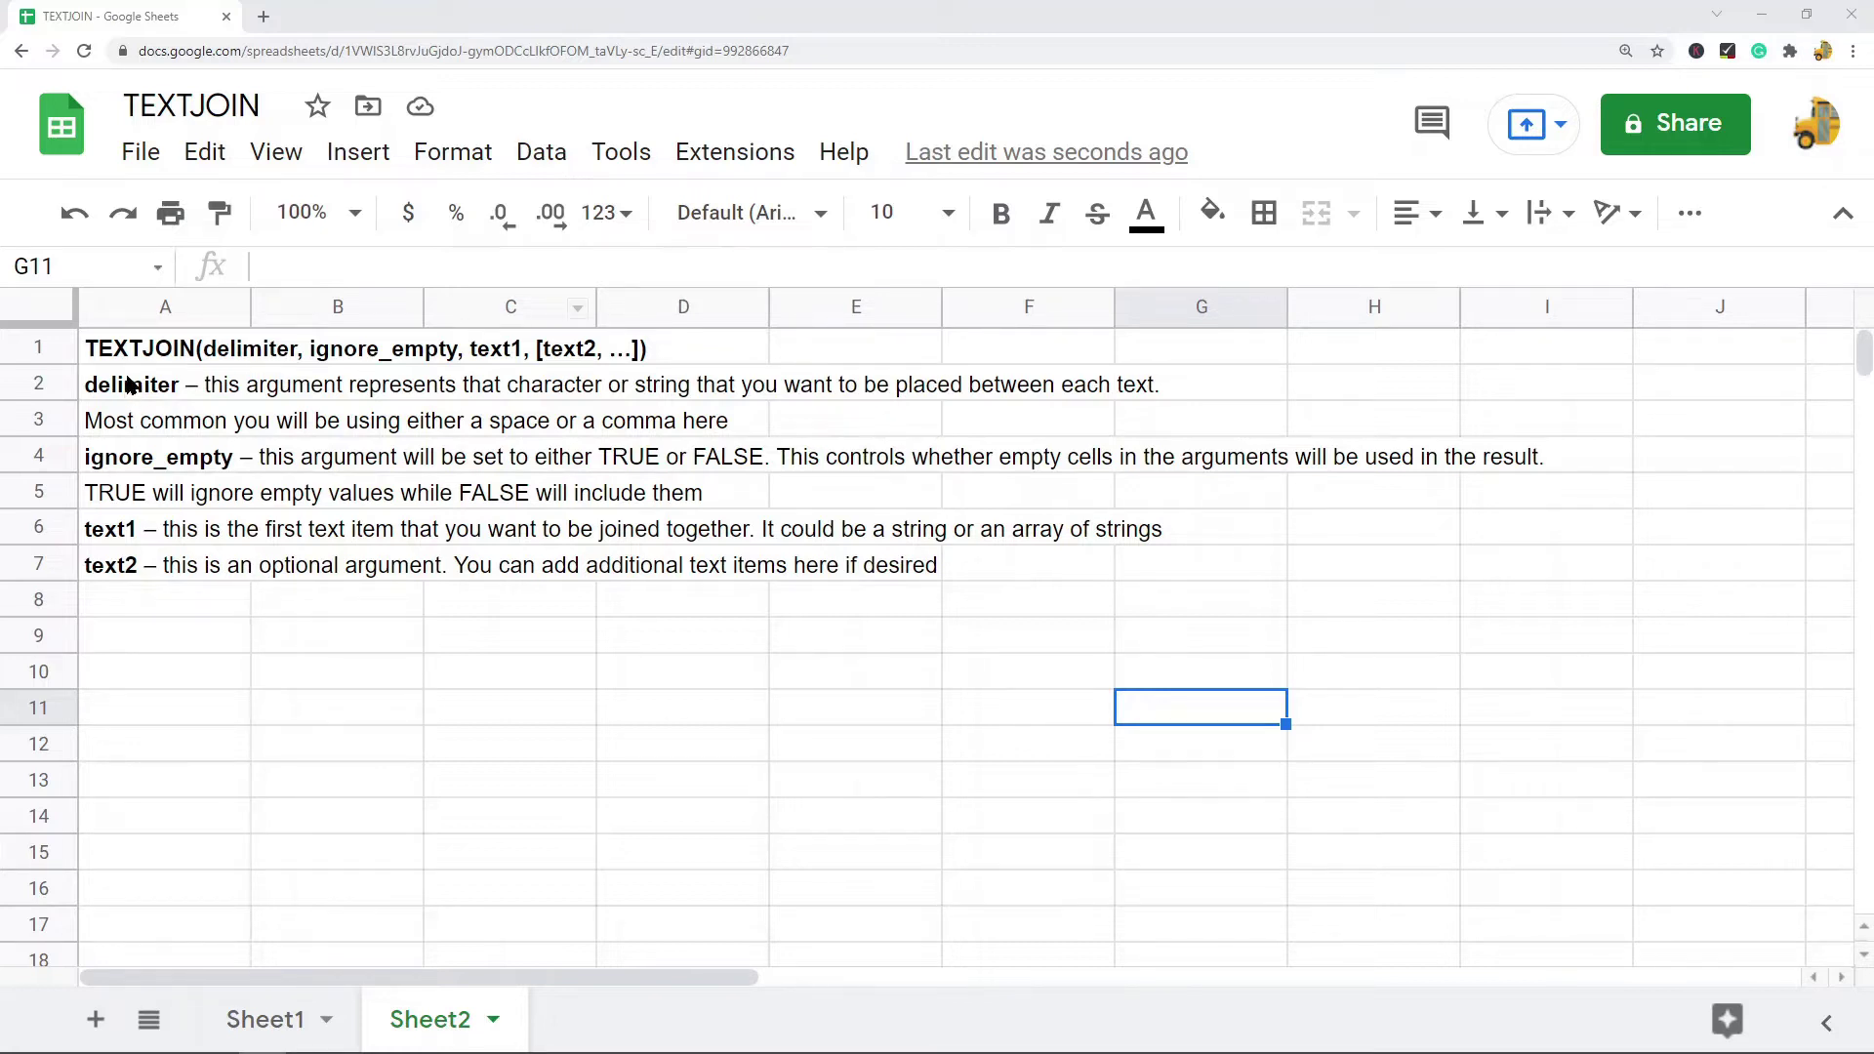
Review the TEXTJOIN syntax notes in A1:A7: delimiter, ignore_empty, text1 and text2.
left_click_drag(132, 384, 151, 571)
left_click(158, 390)
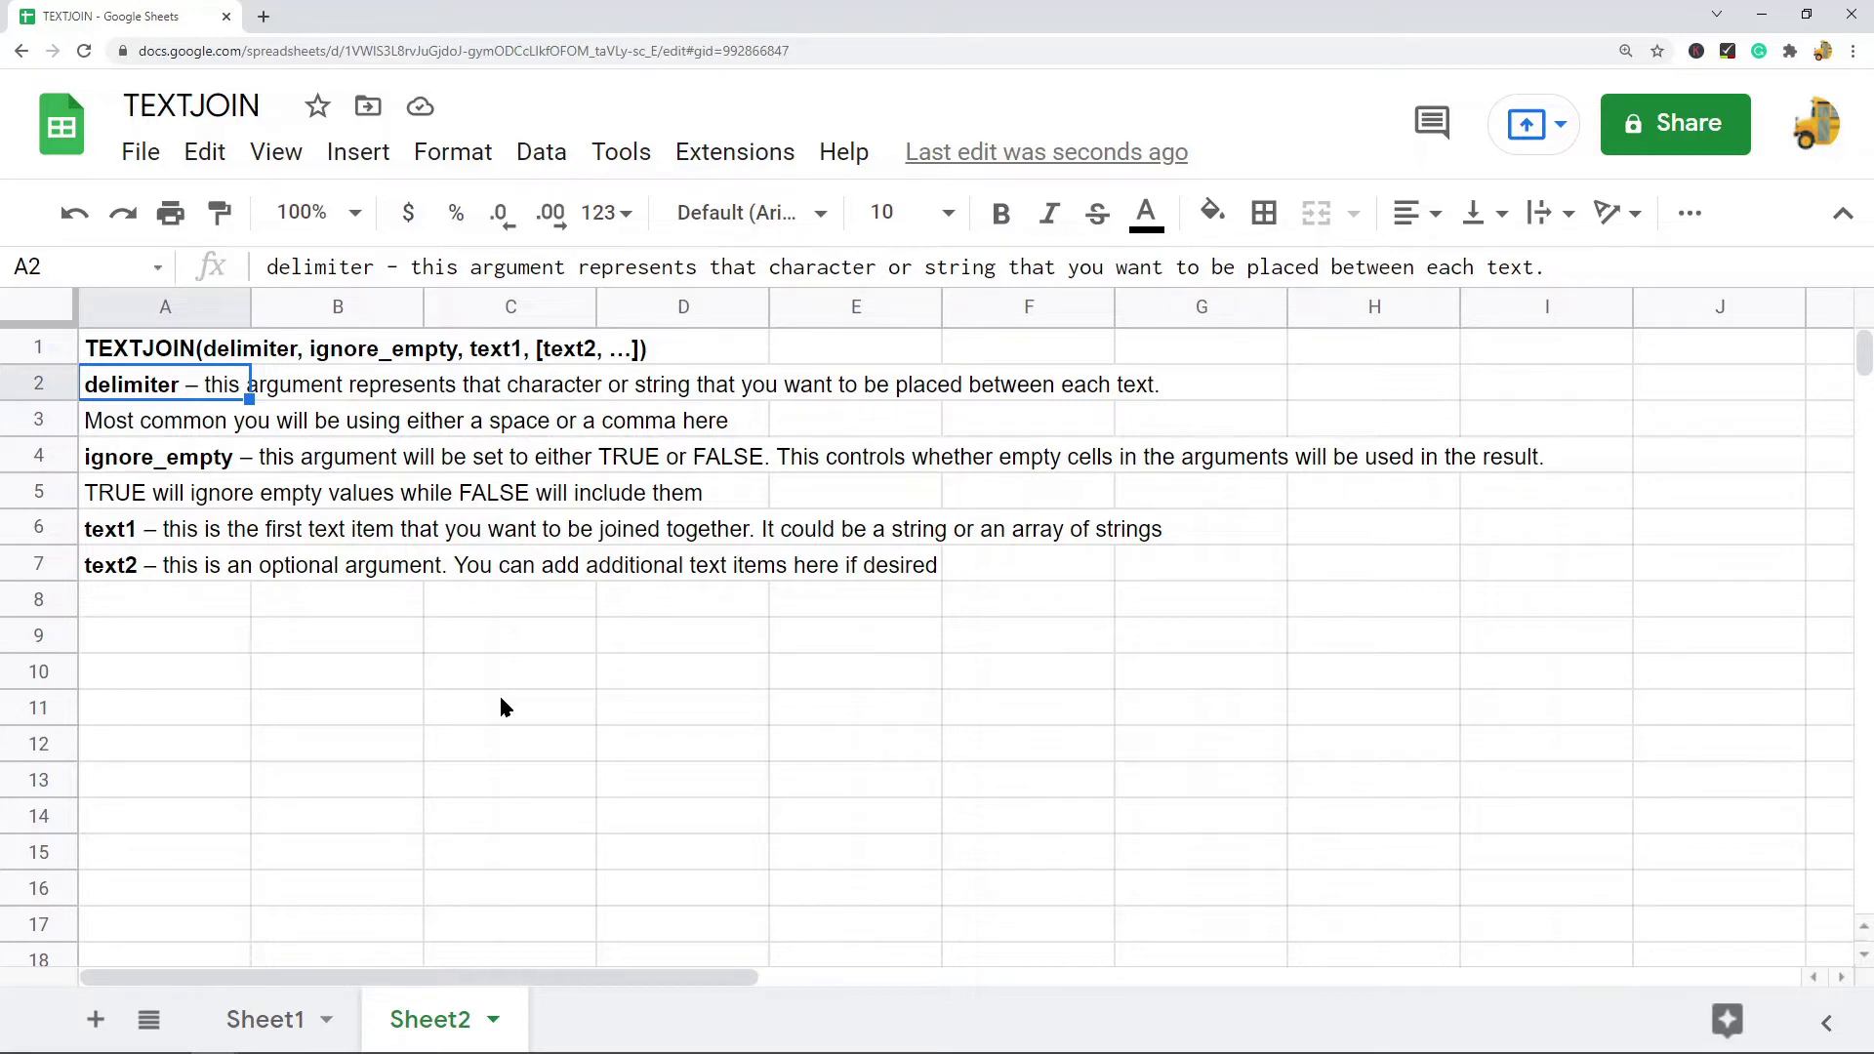
left_click(138, 455)
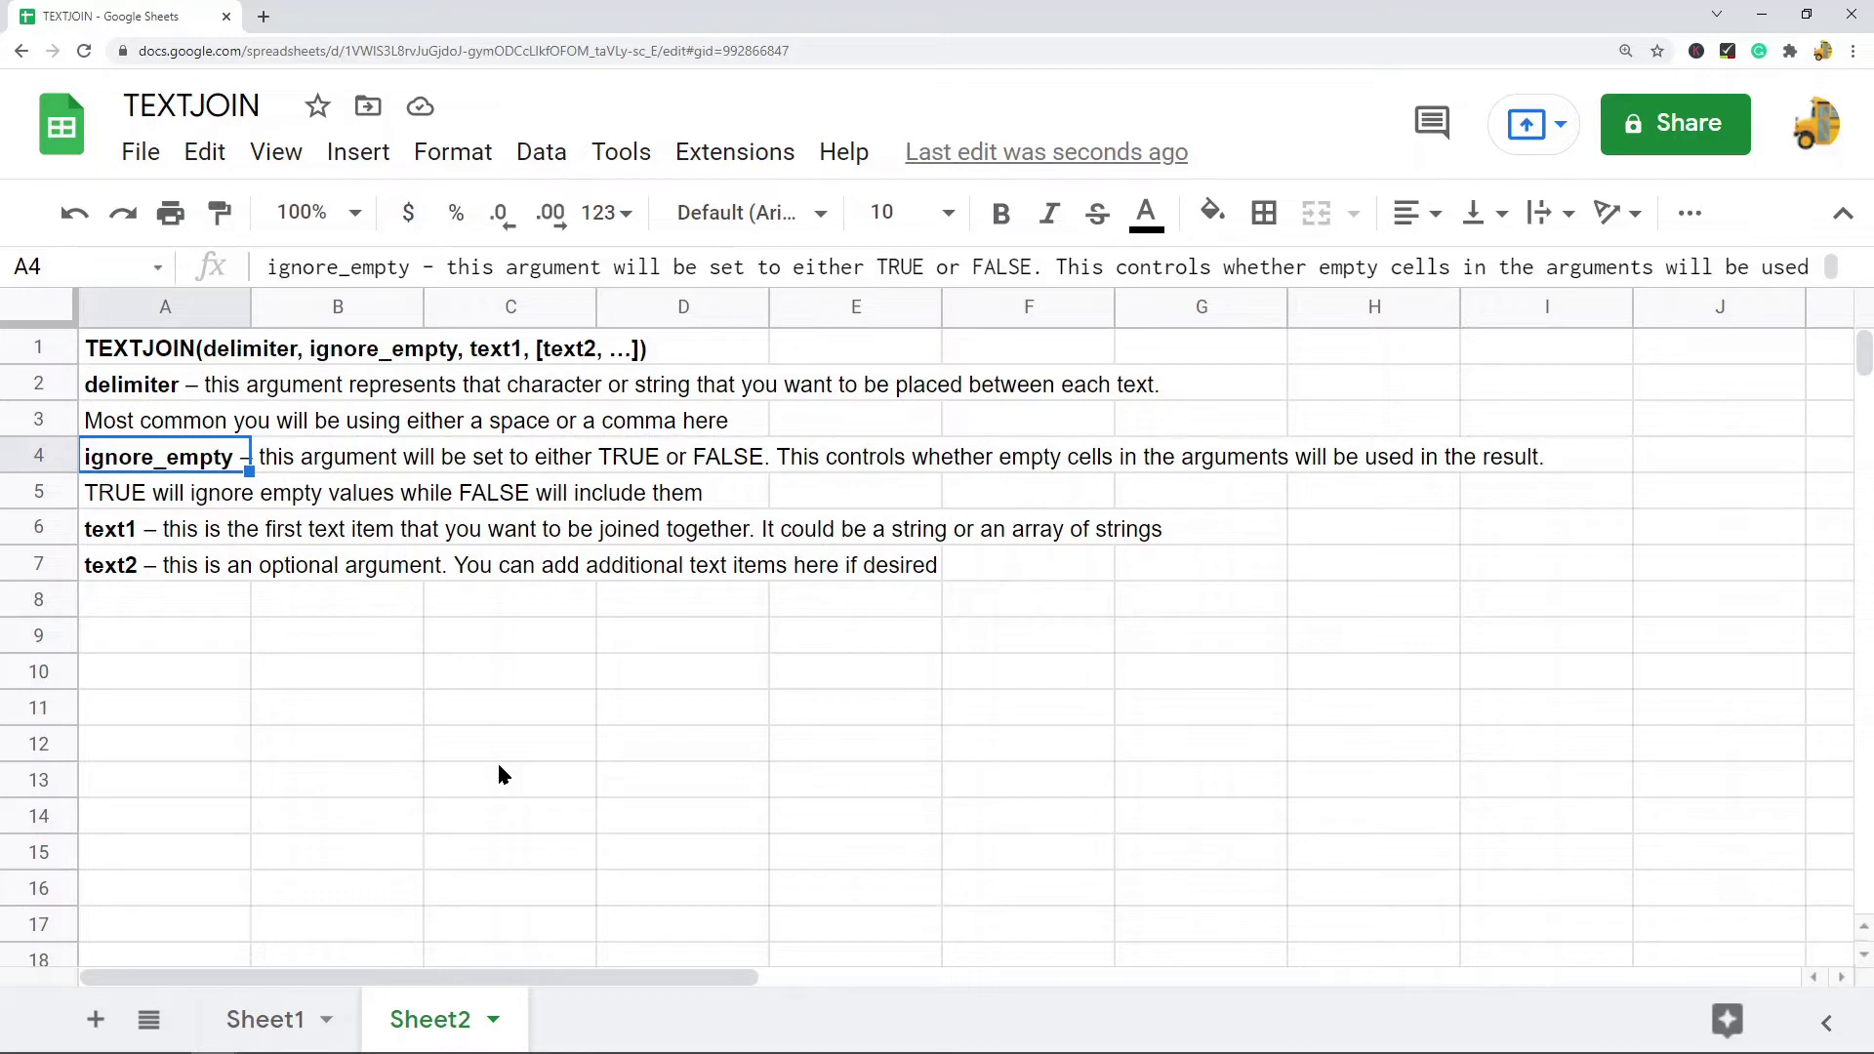
left_click(107, 572)
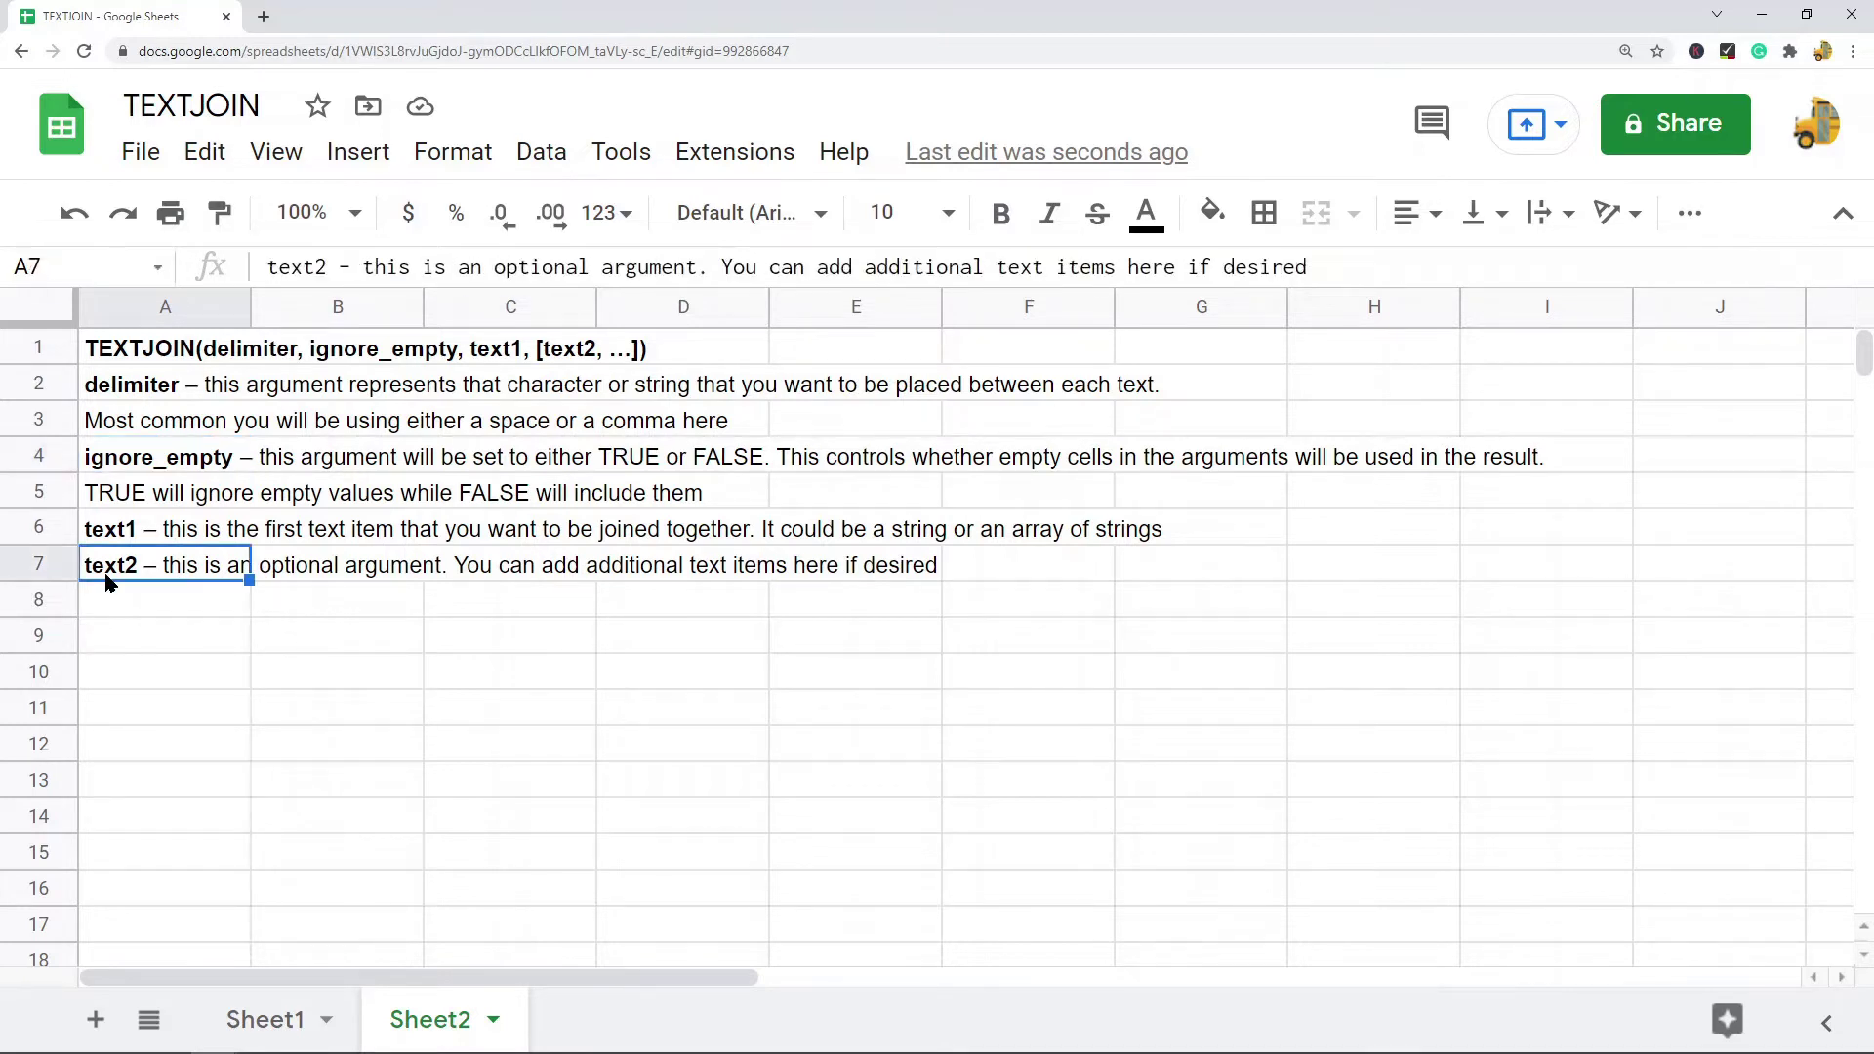
left_click(130, 528)
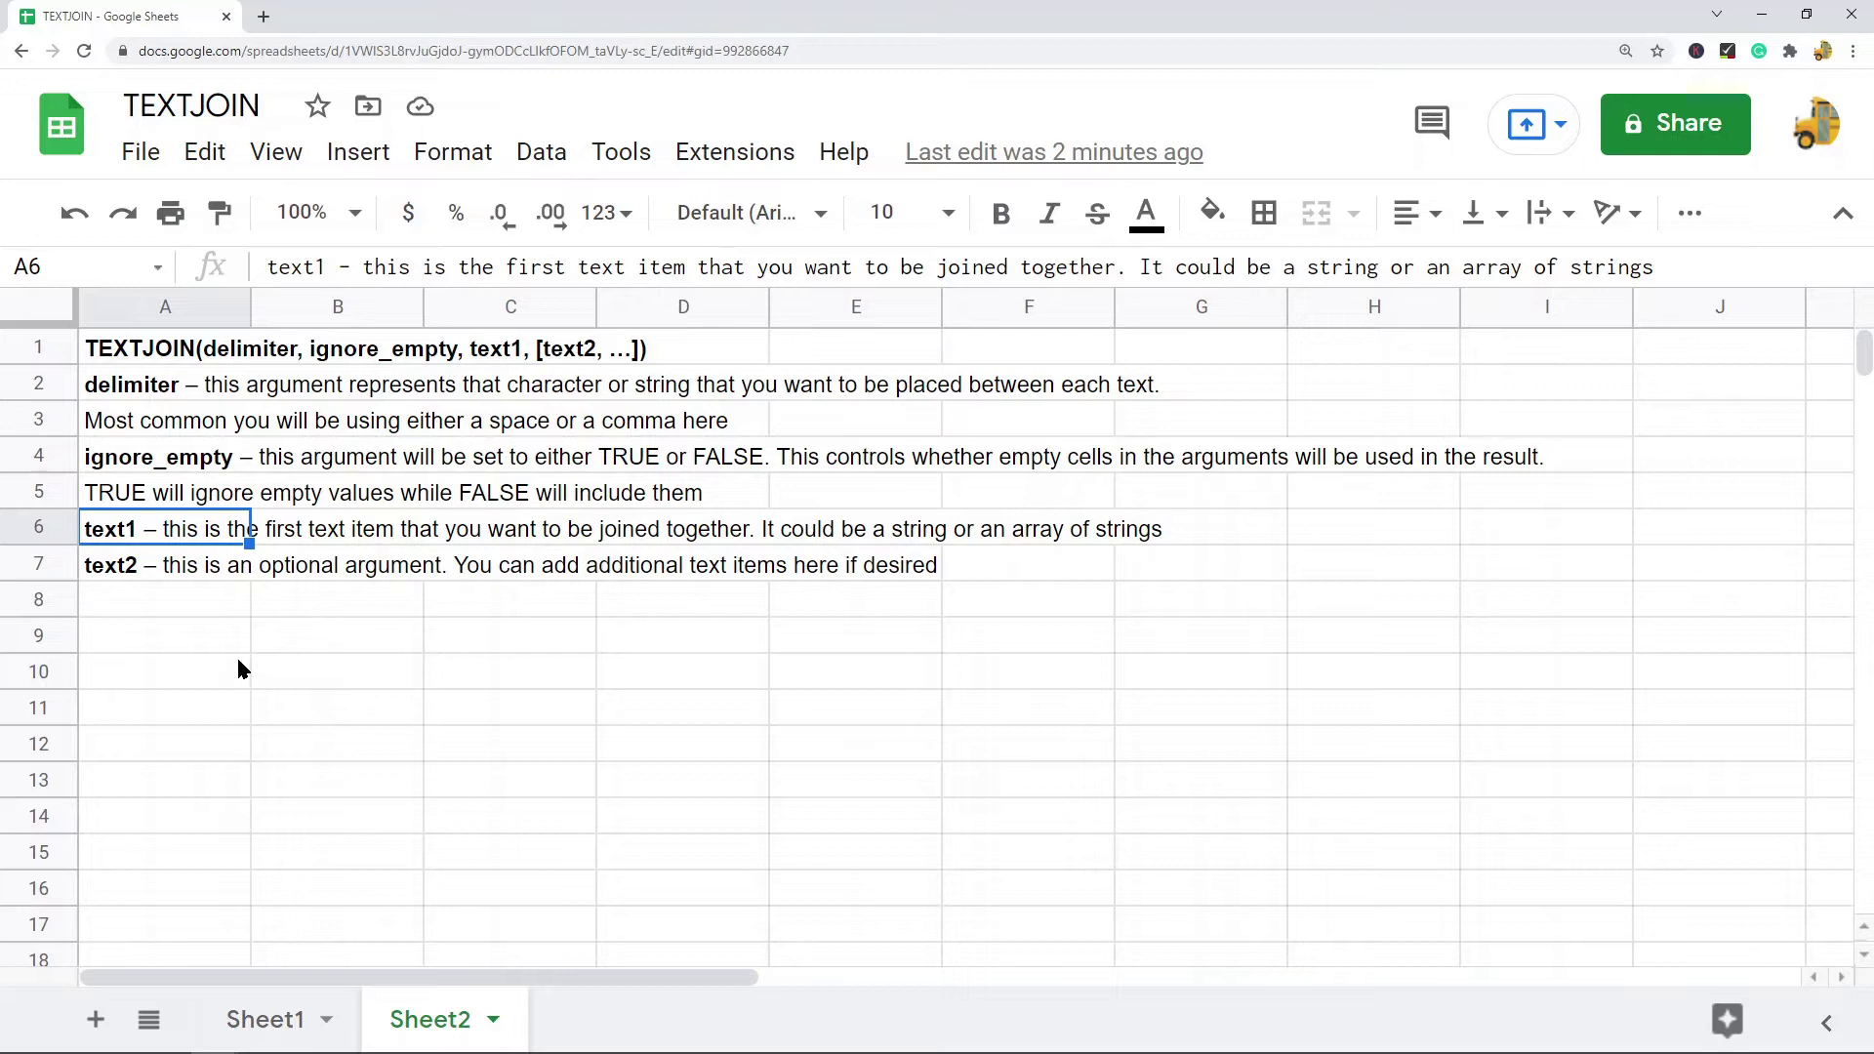
left_click(145, 574)
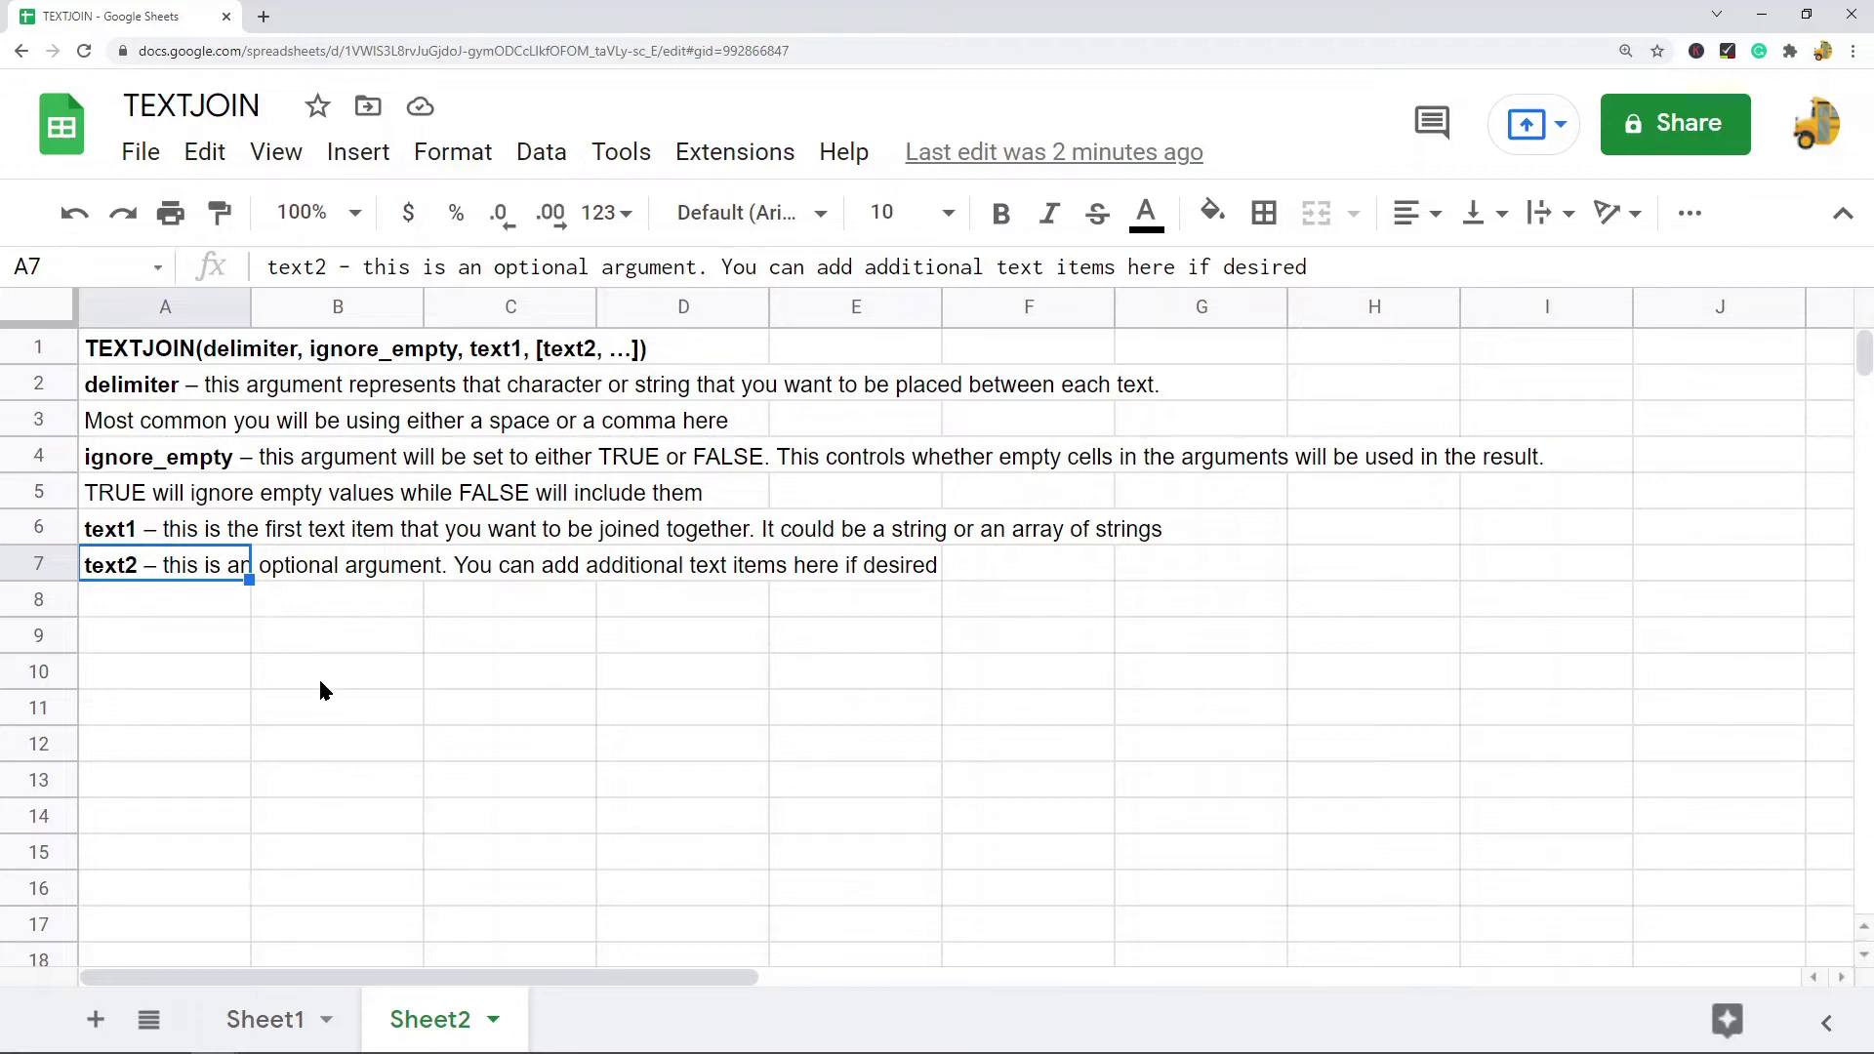
left_click_drag(176, 353, 163, 564)
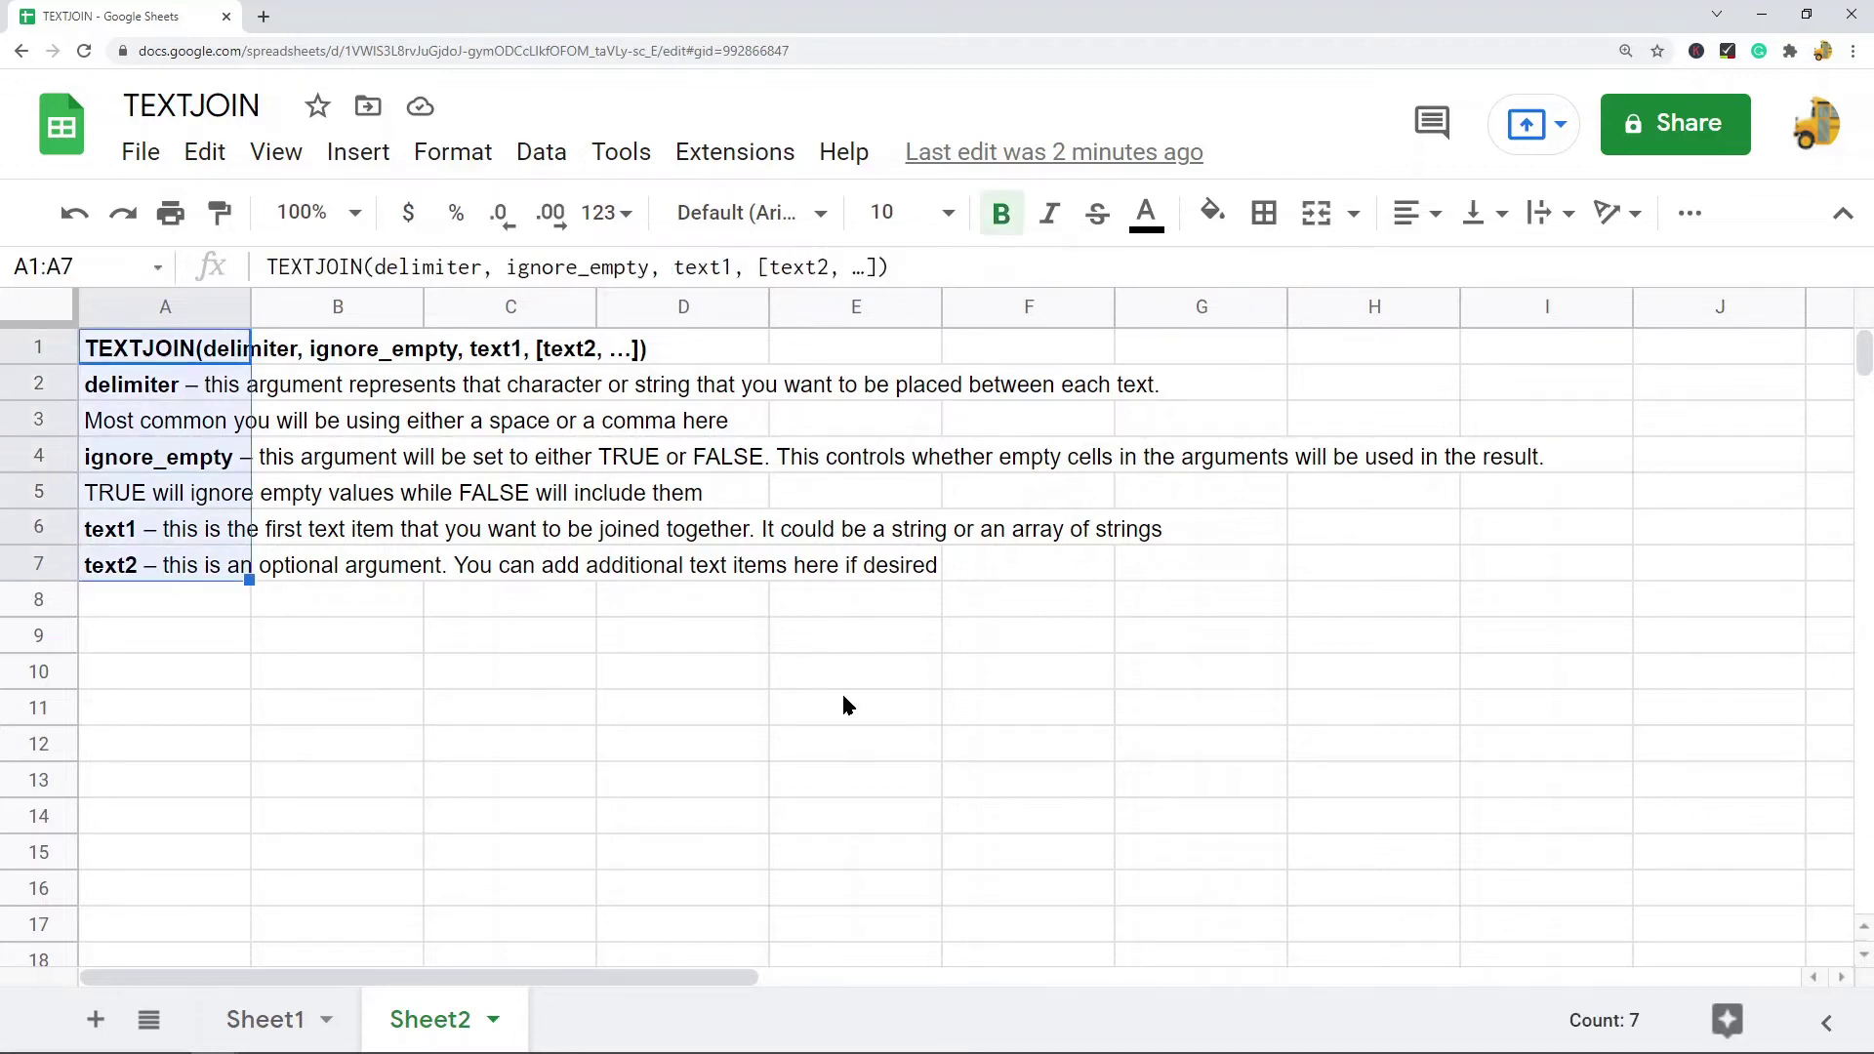
On Sheet1, enter =TEXTJOIN(" ",TRUE,A2:A6) in B2 to get George Ate The Banana.
left_click(273, 1019)
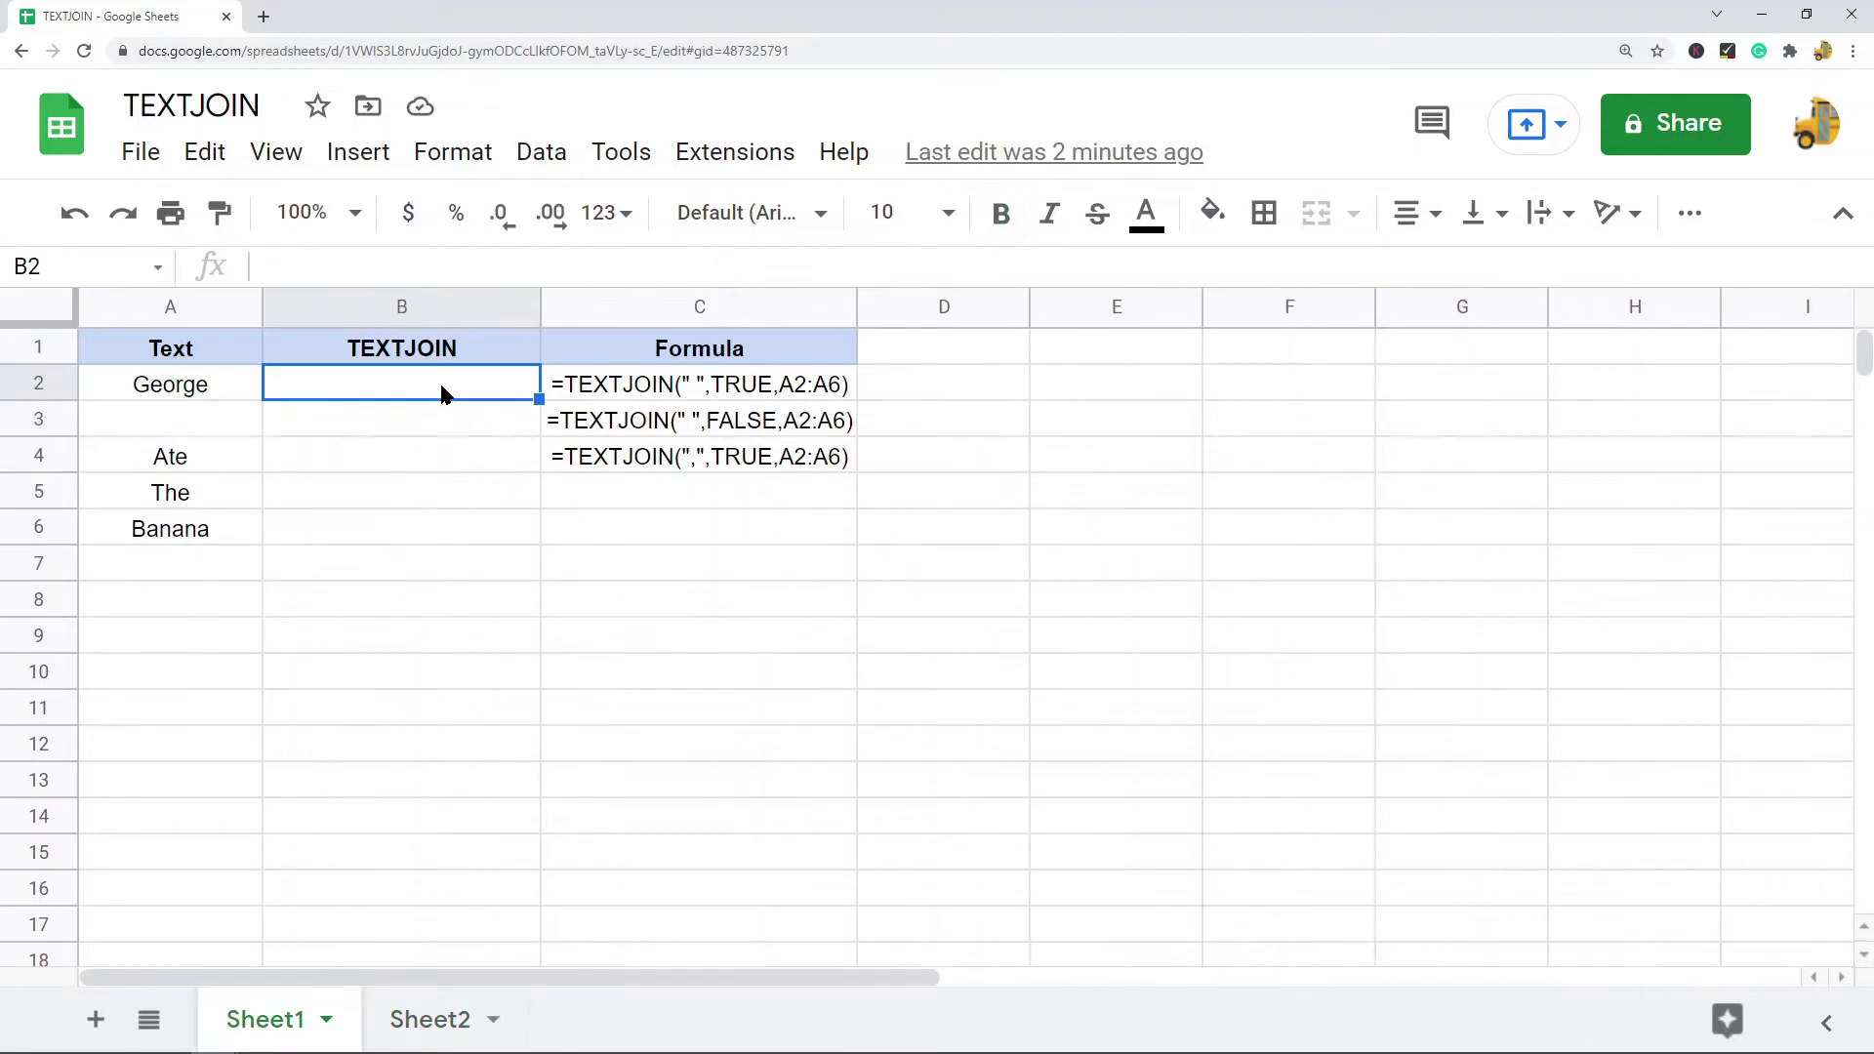
type("=")
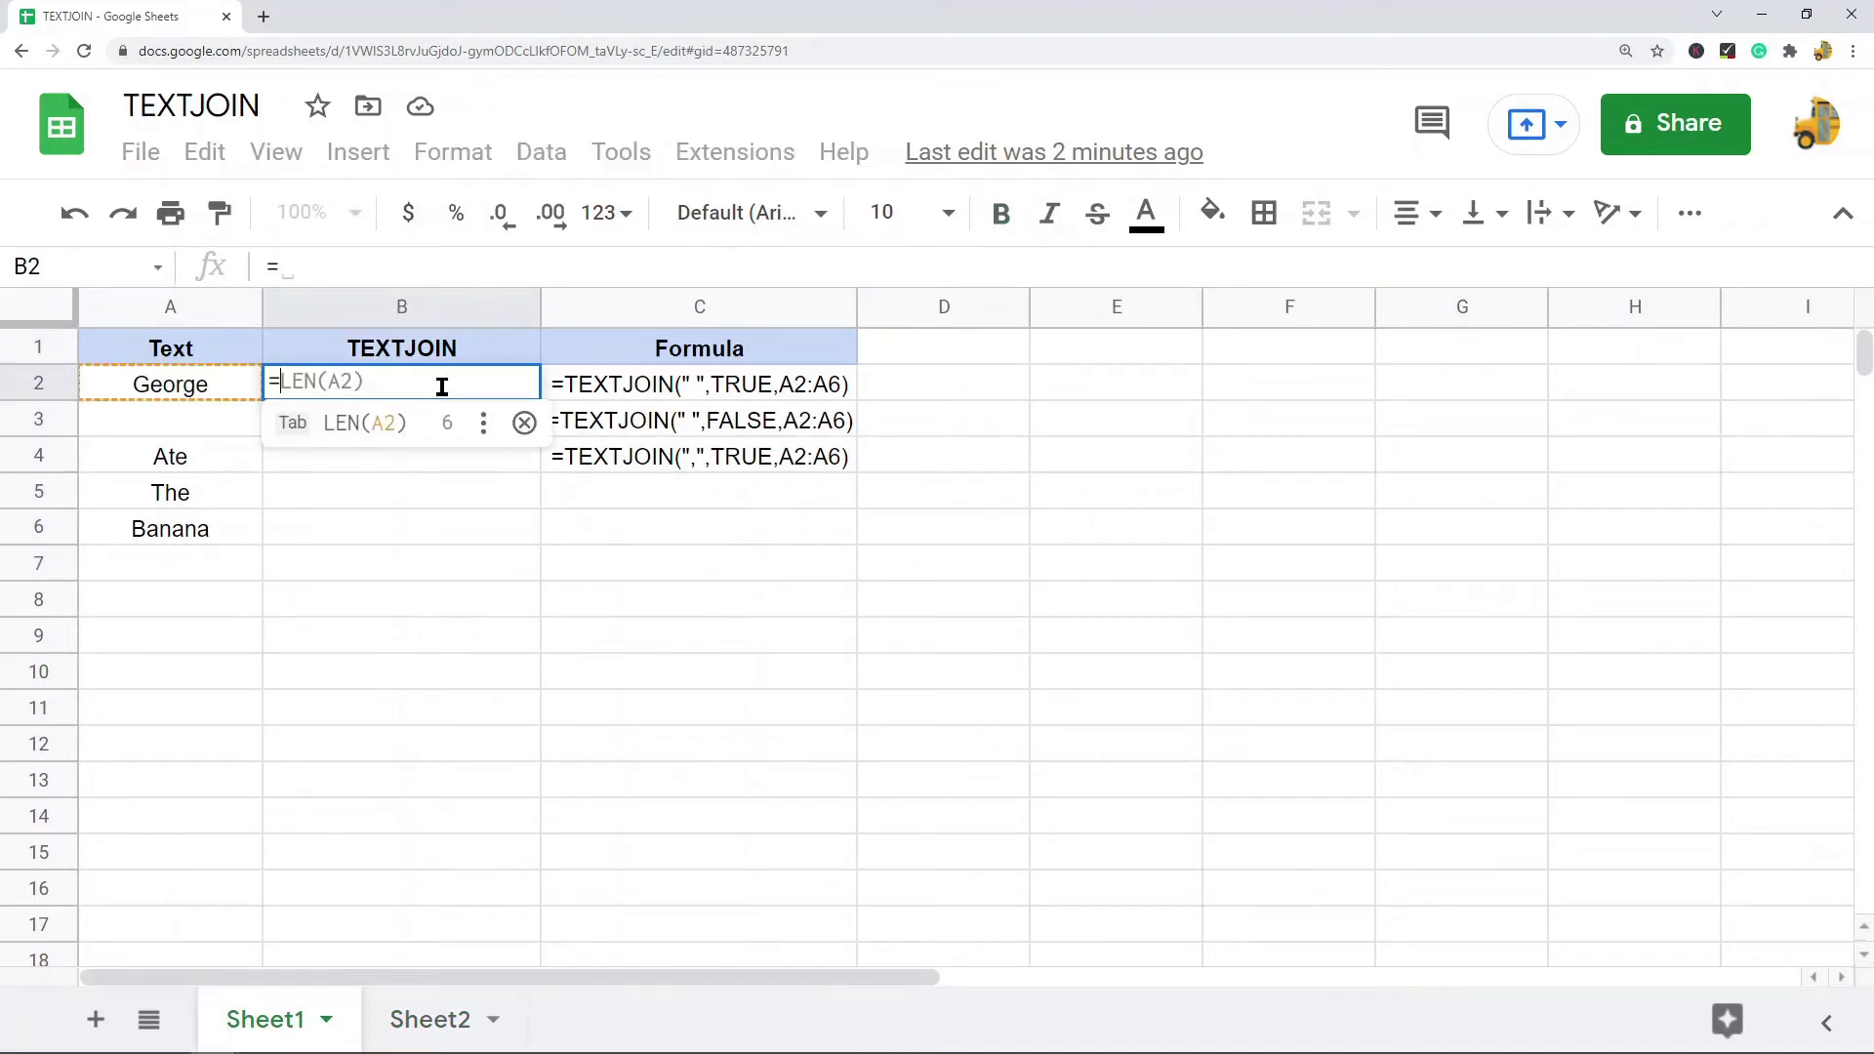
type("TEXTJOIN")
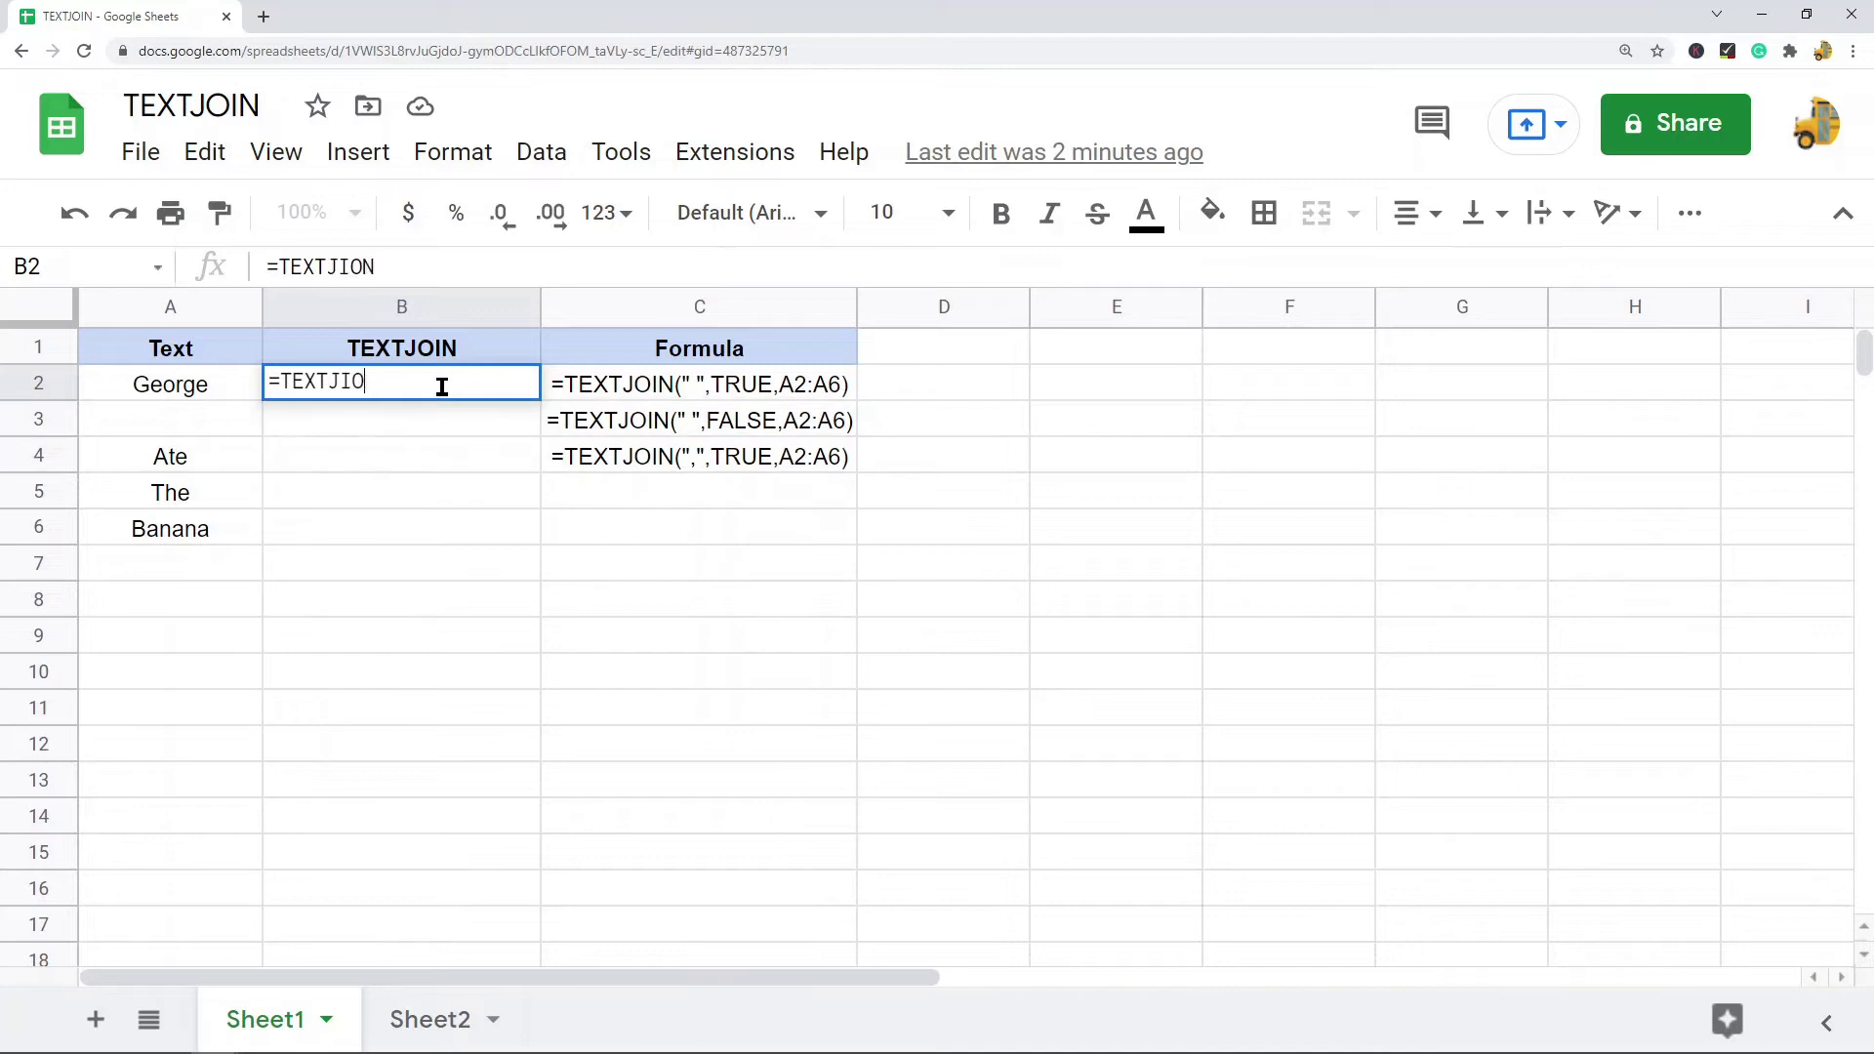
type("(")
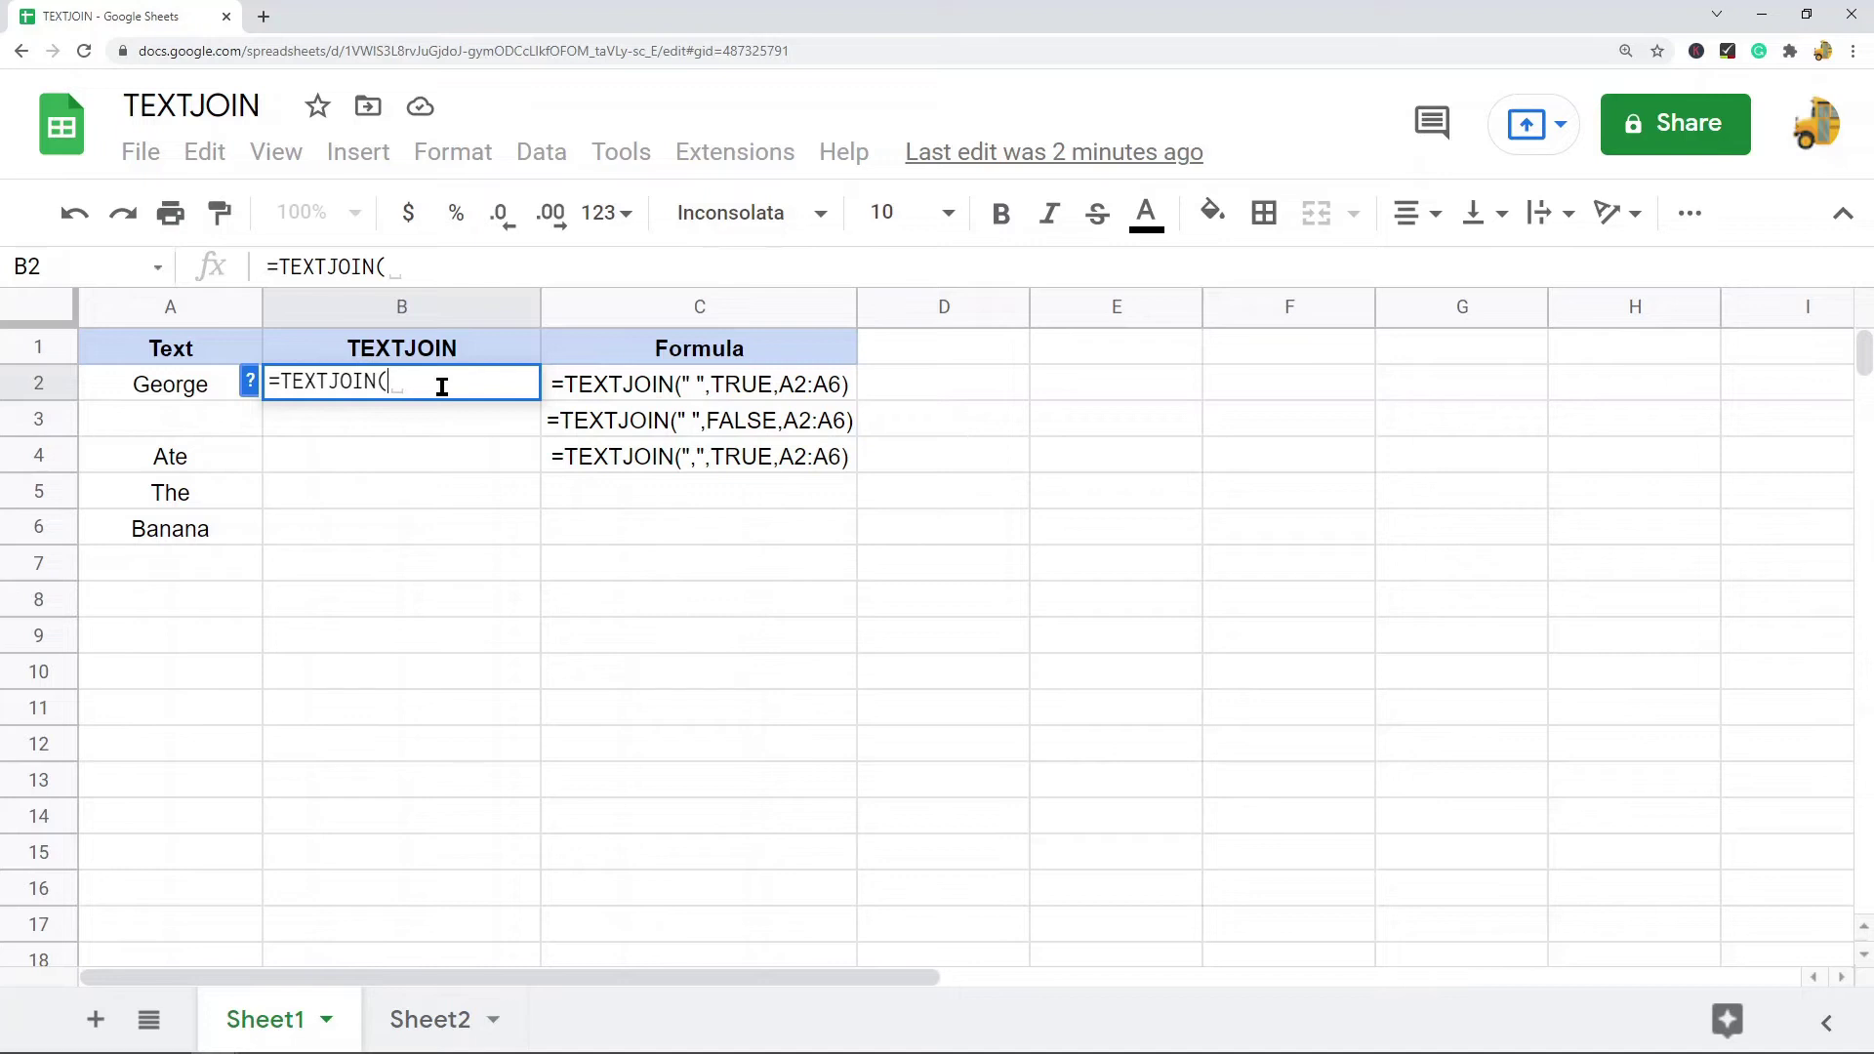
type("\"")
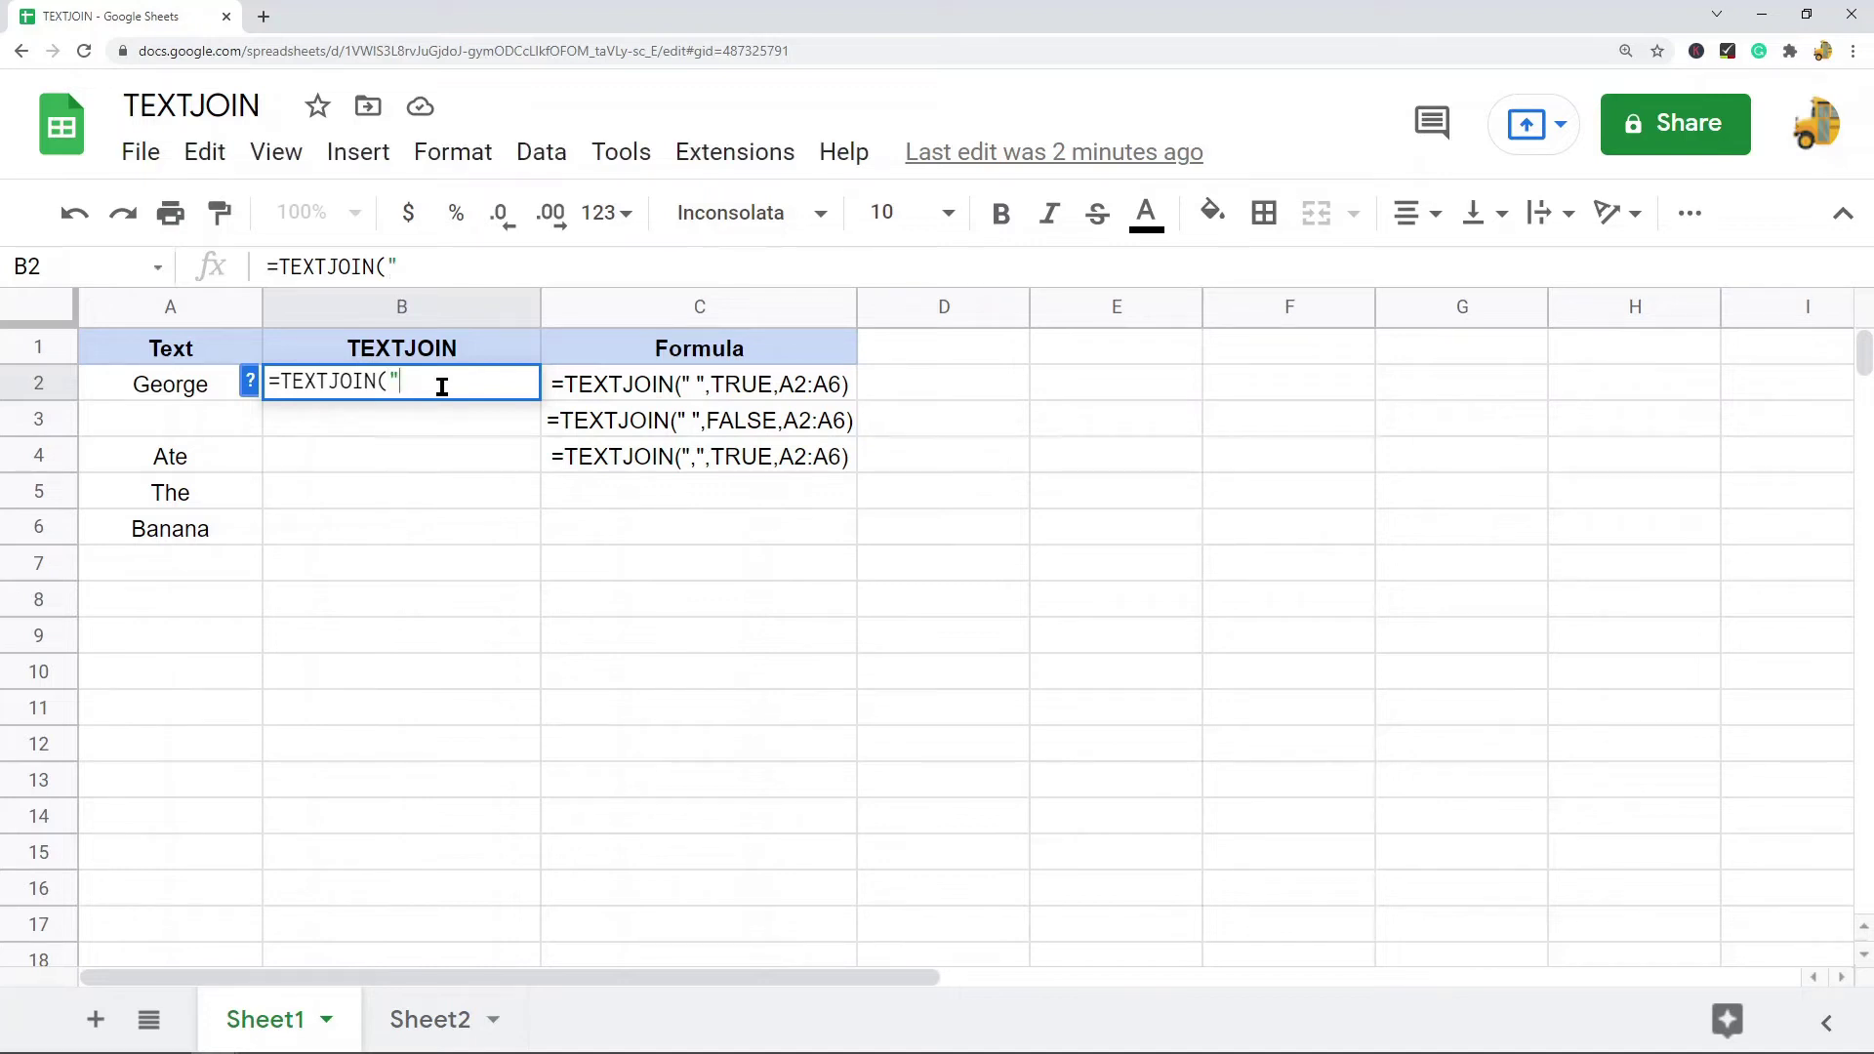
type(" \",")
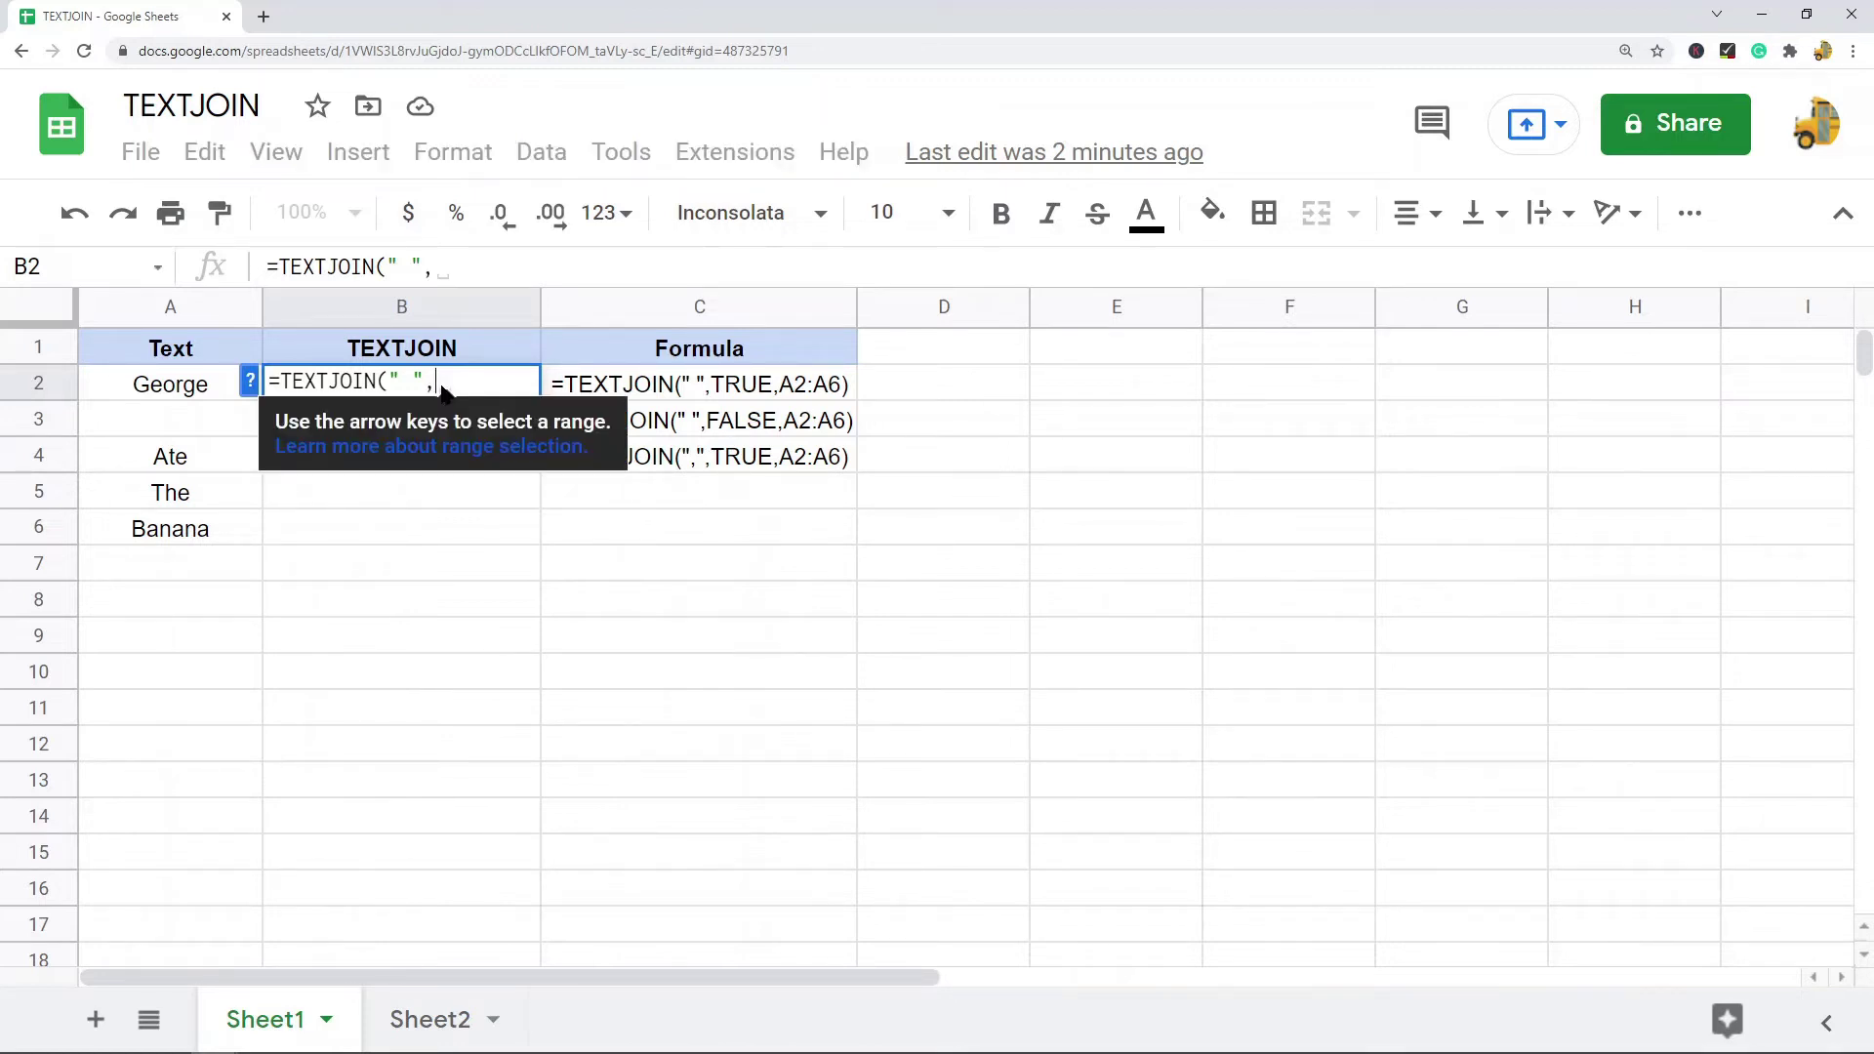
type("TRUE")
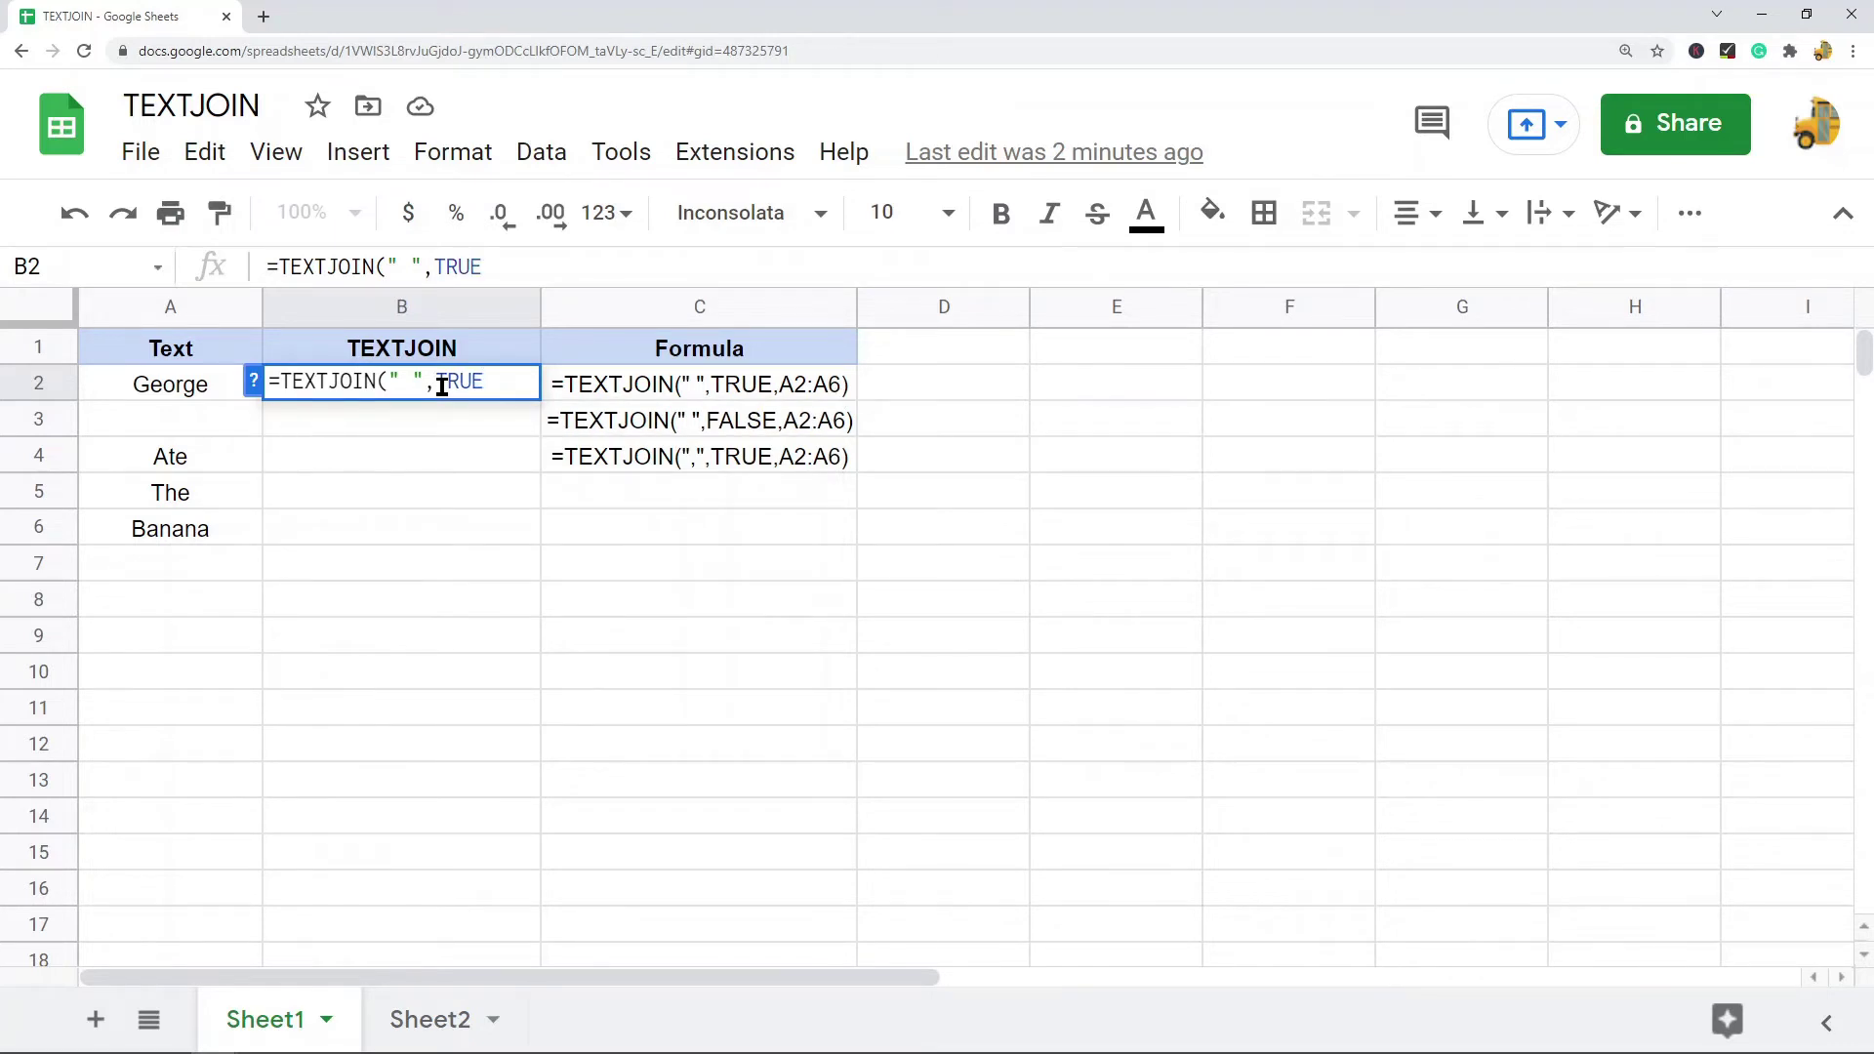
type(",")
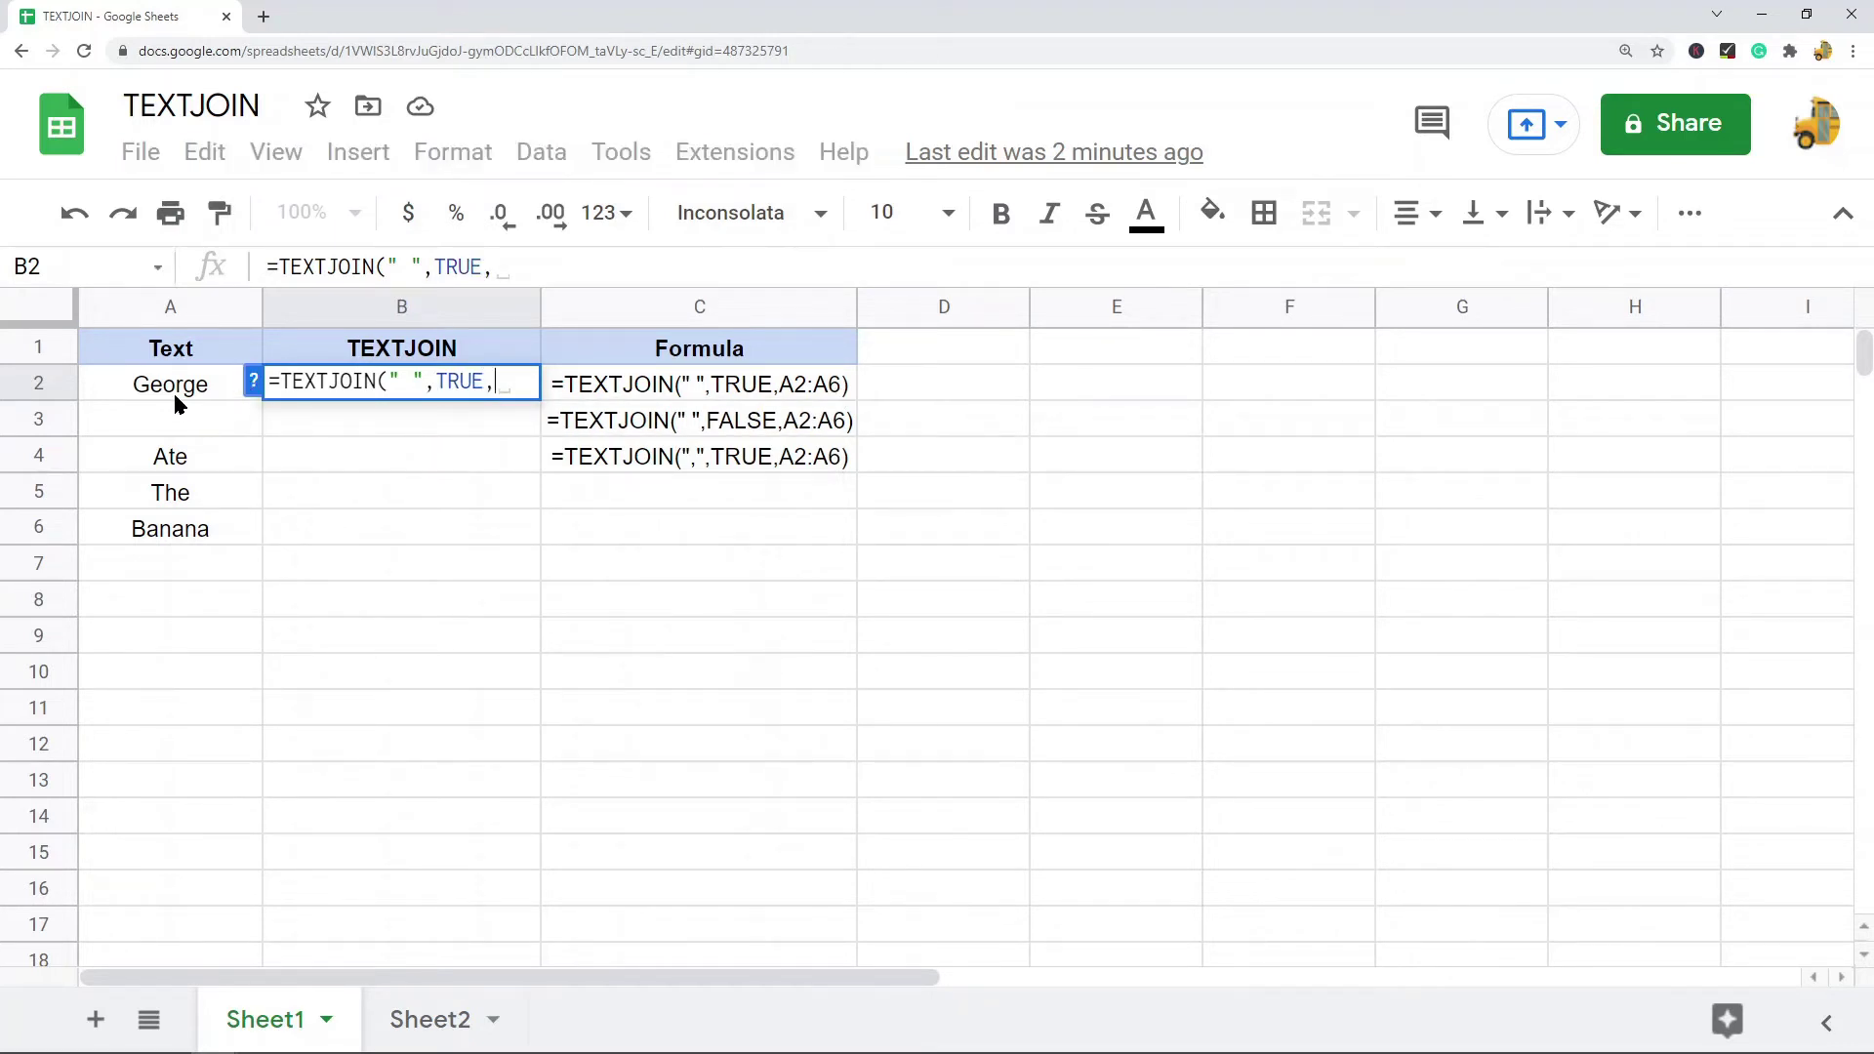
left_click_drag(173, 390, 174, 533)
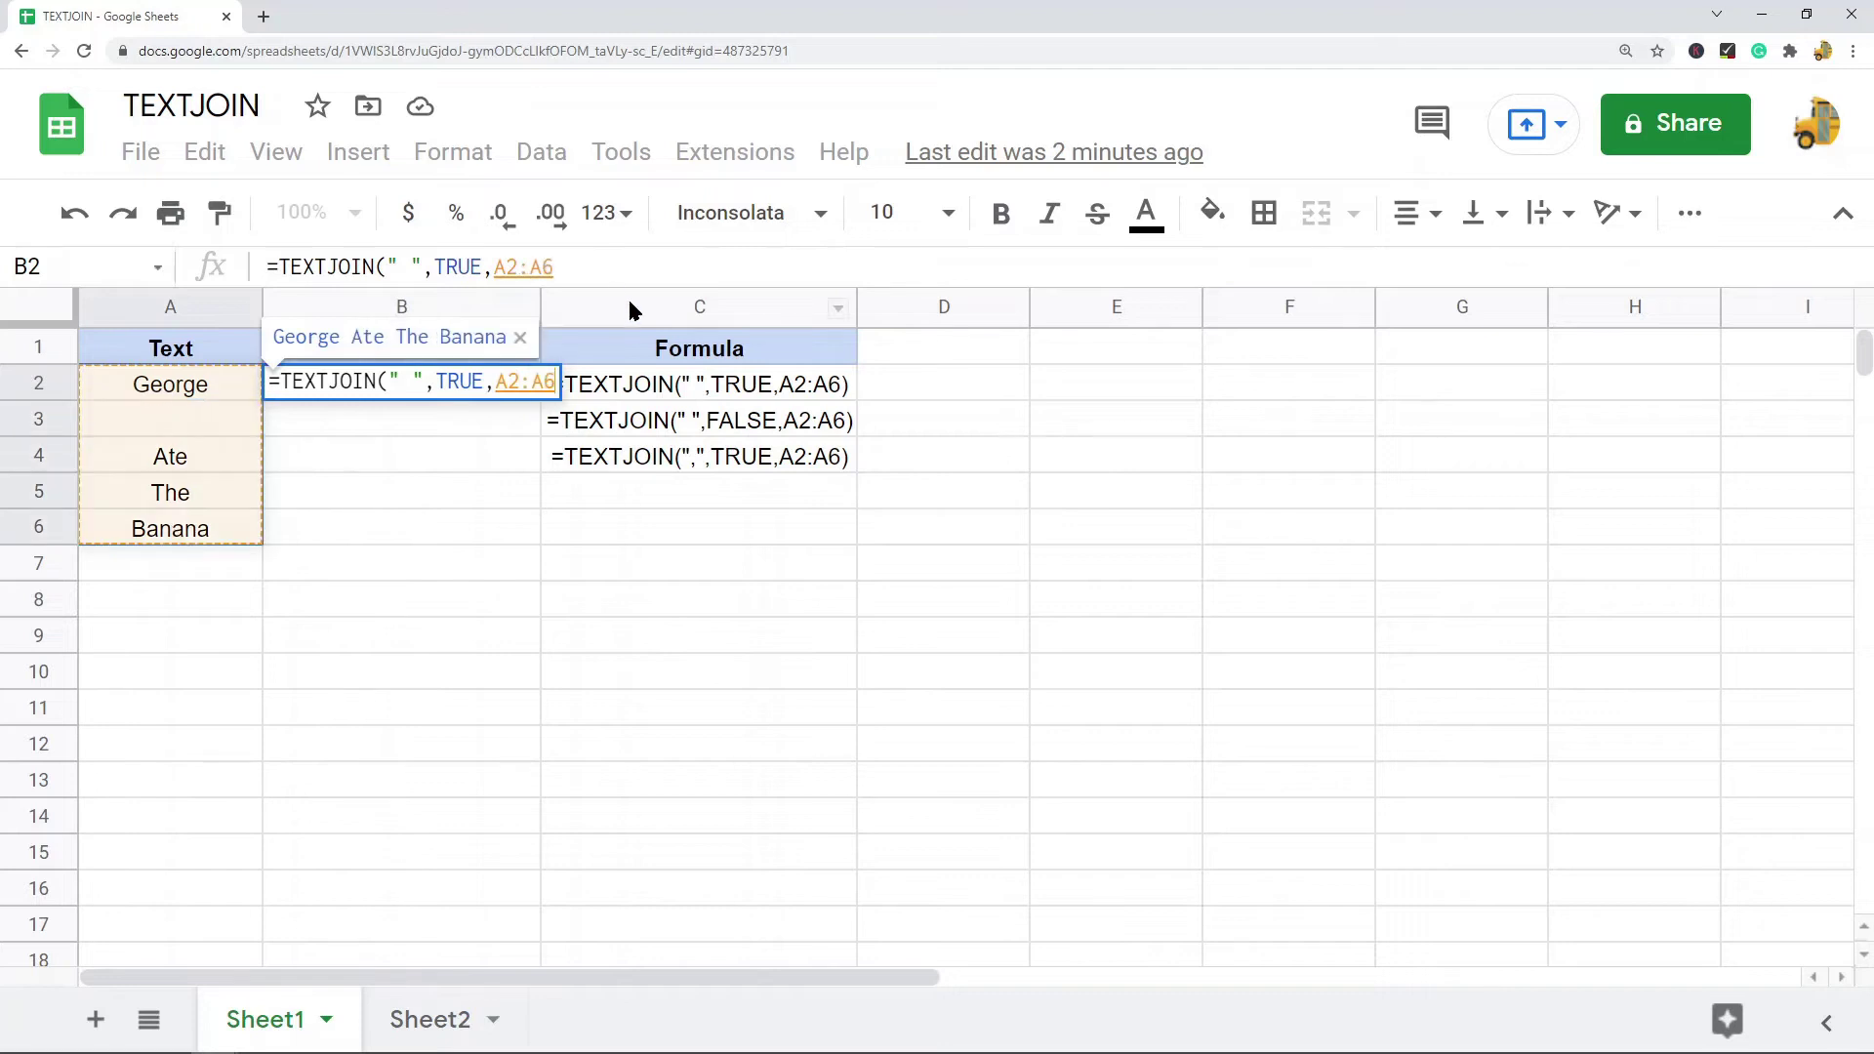
left_click(586, 268)
type(")")
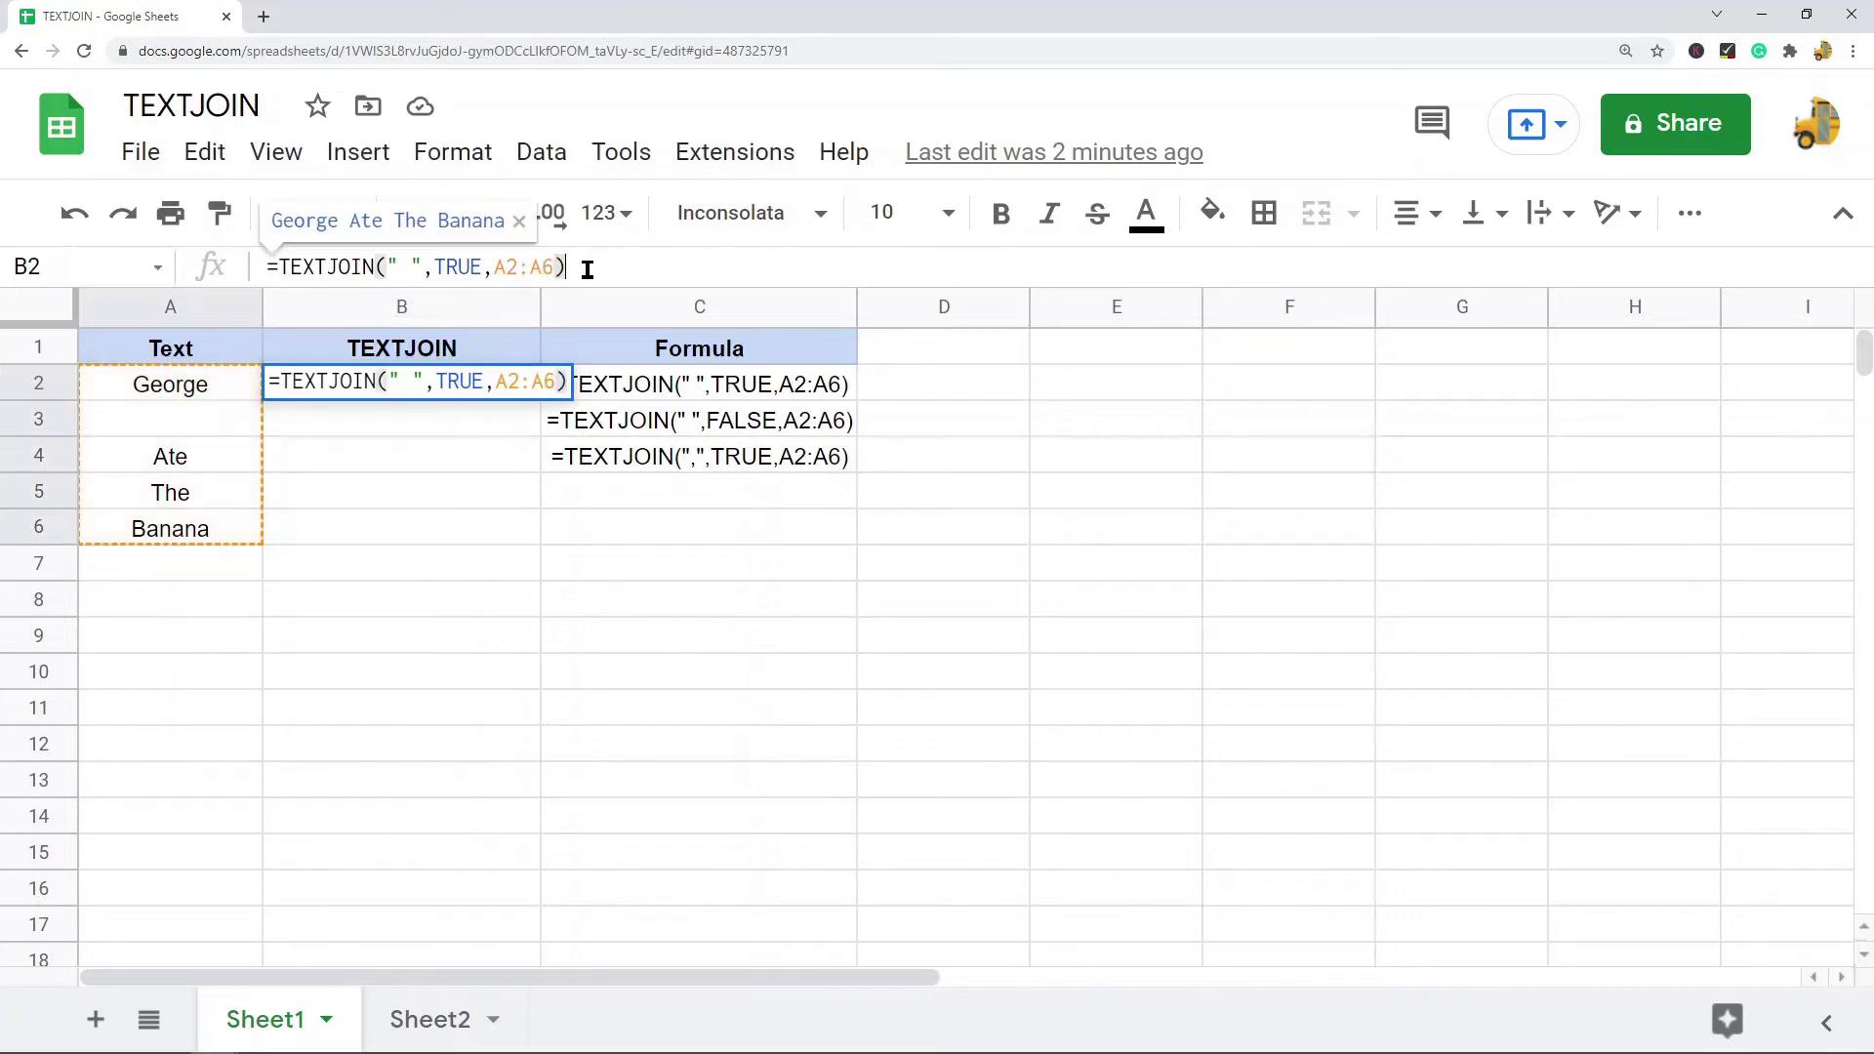
key("Return")
left_click(441, 384)
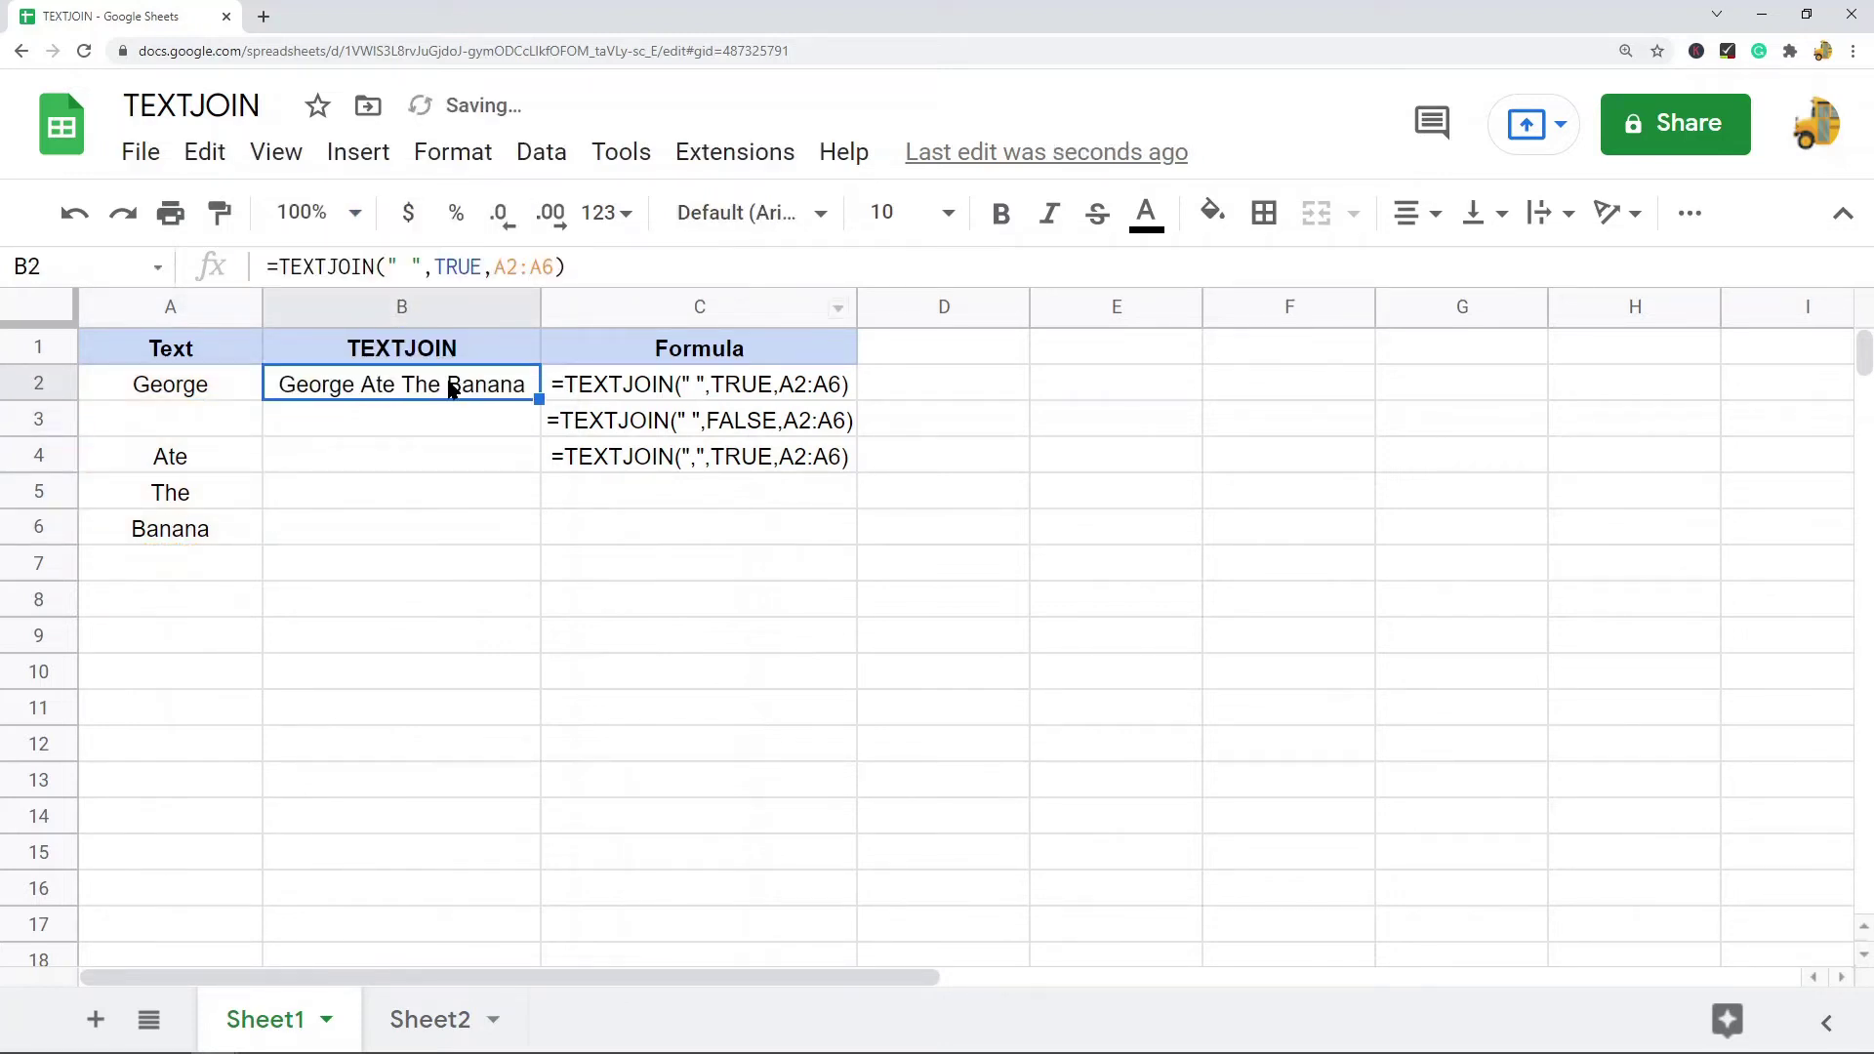
Note the blank A3 in A2:A6, then copy B2's TEXTJOIN formula into B3.
left_click(186, 401)
left_click_drag(186, 402, 180, 535)
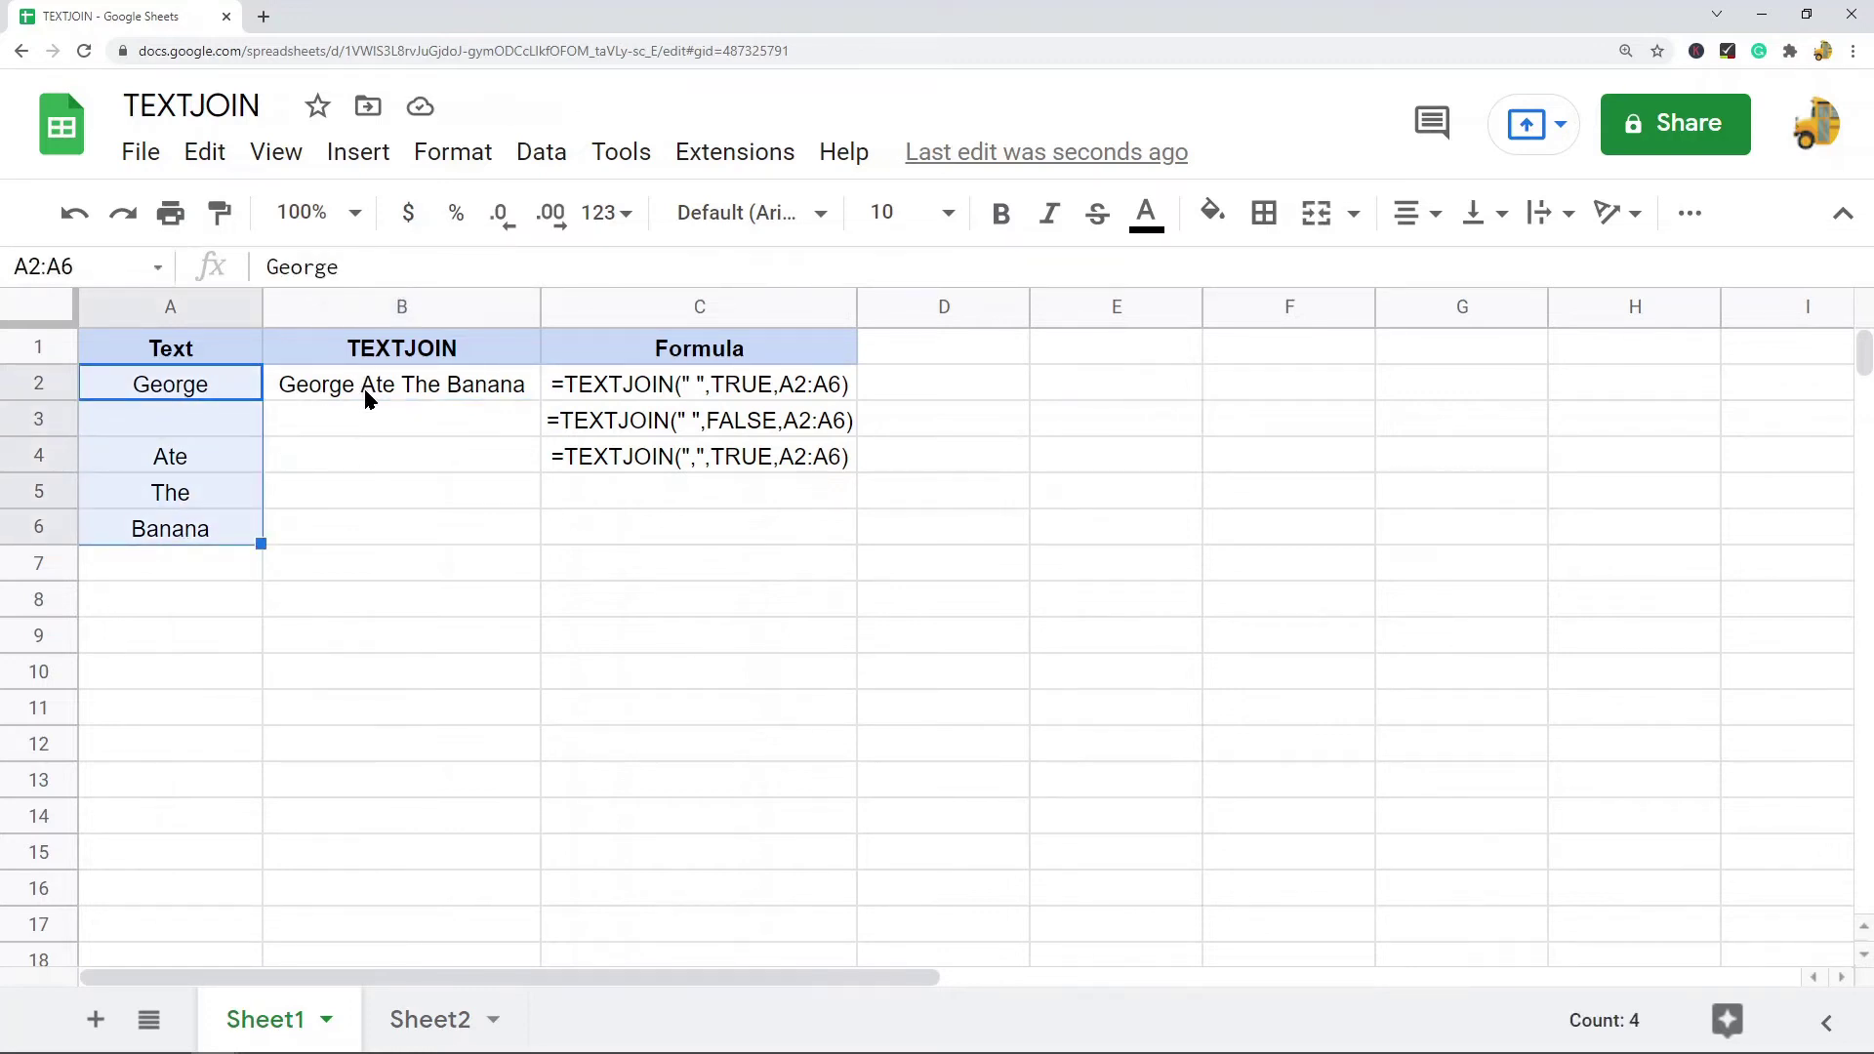
left_click(190, 425)
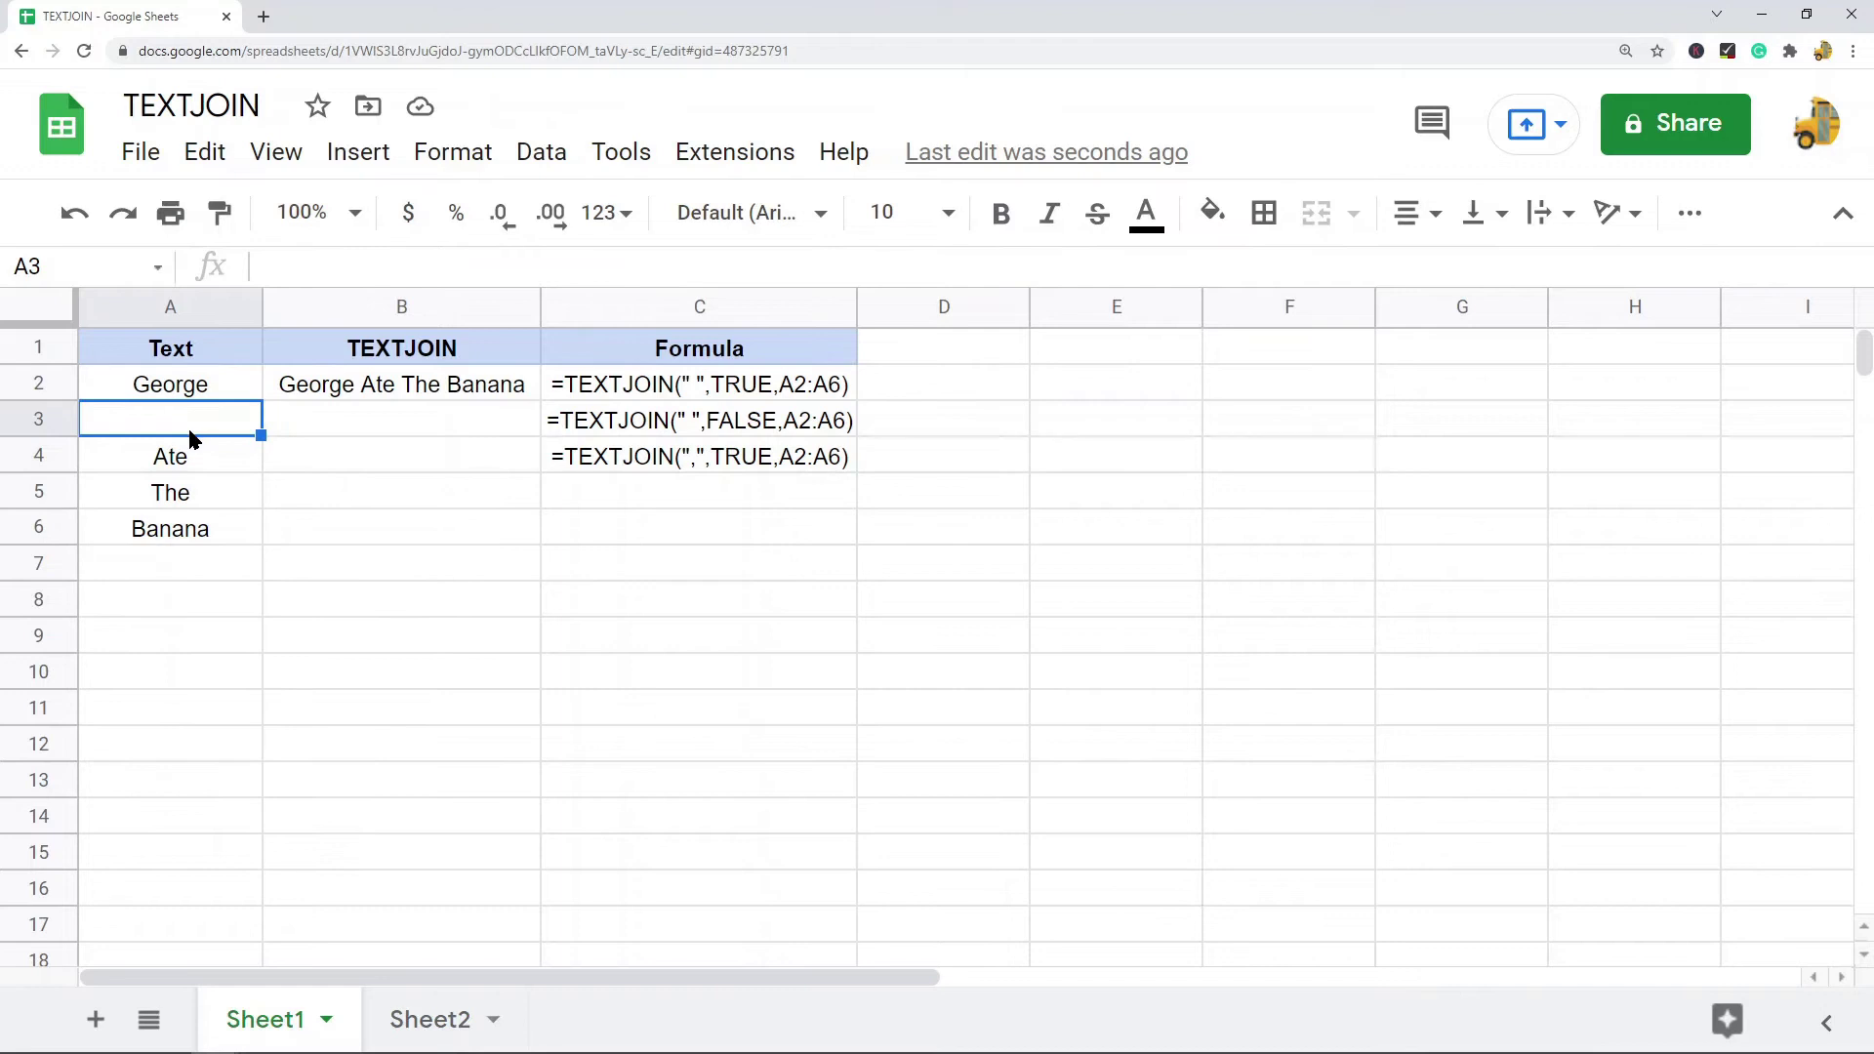
double_click(368, 391)
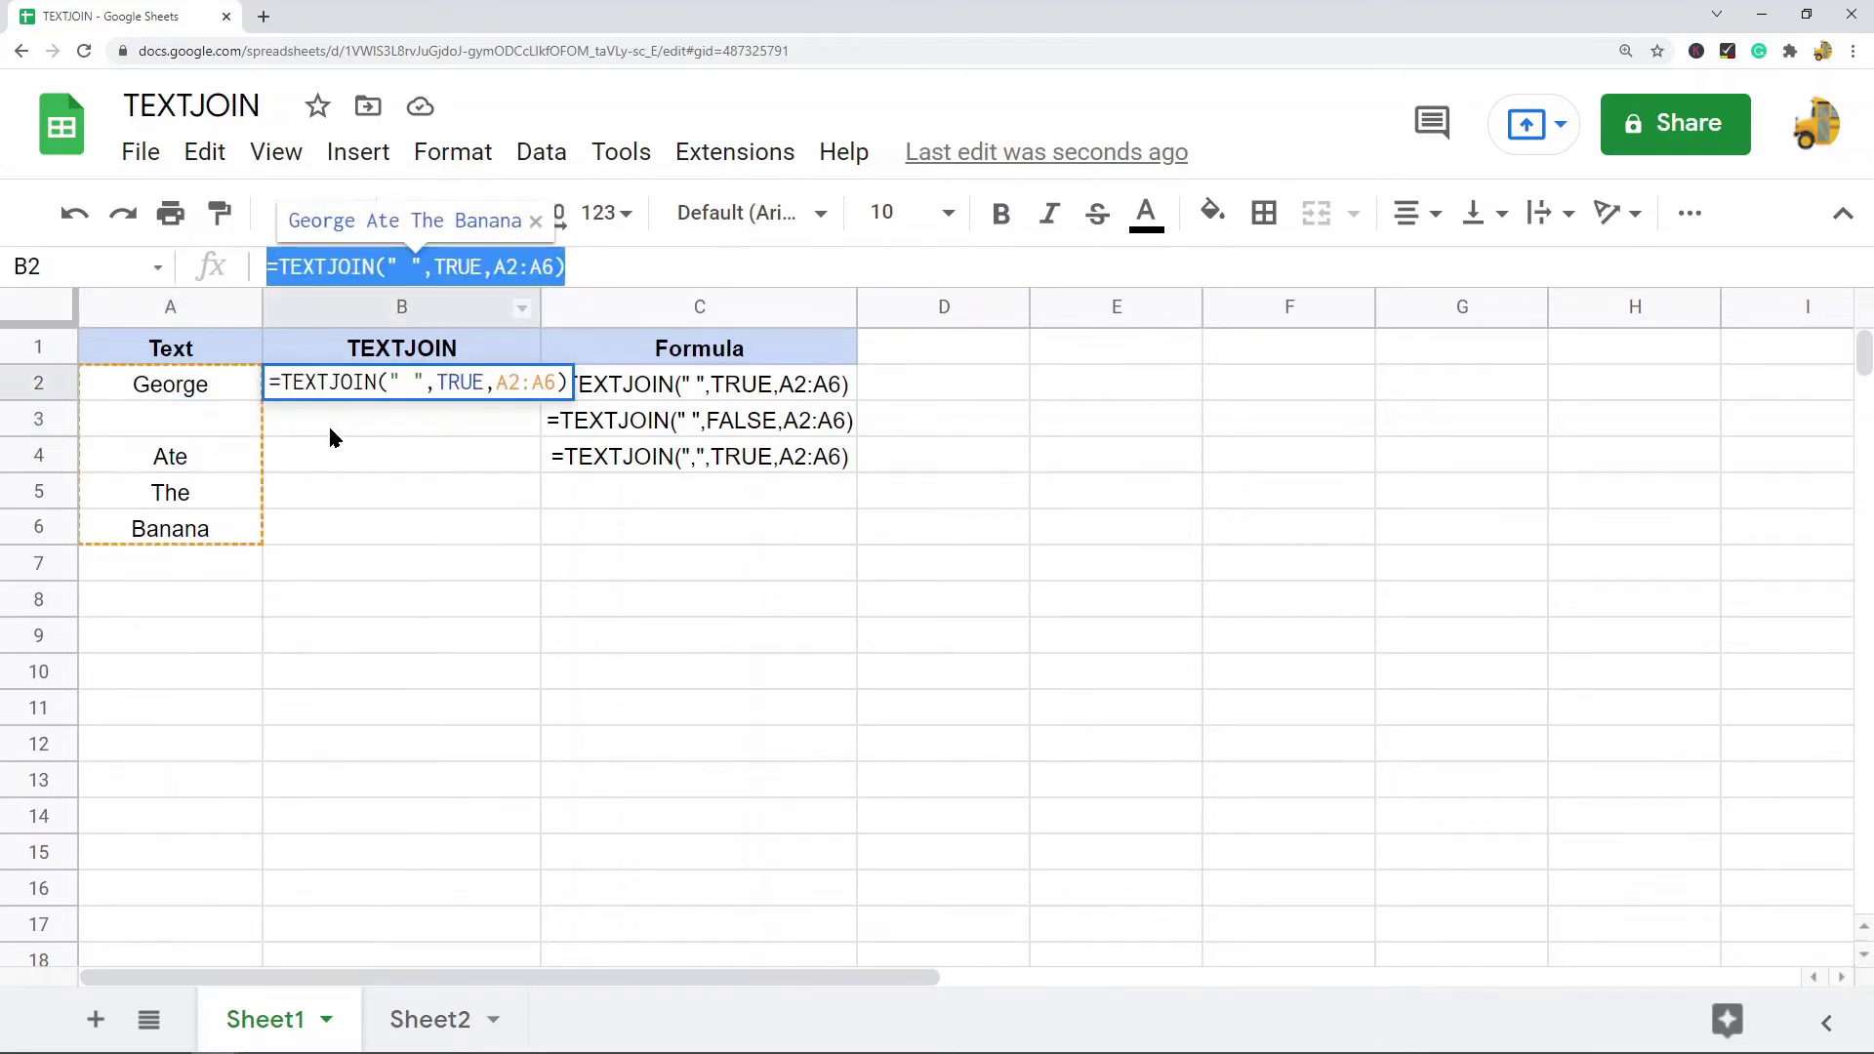
key("ctrl+c")
key("Return")
left_click(348, 265)
key("ctrl+v")
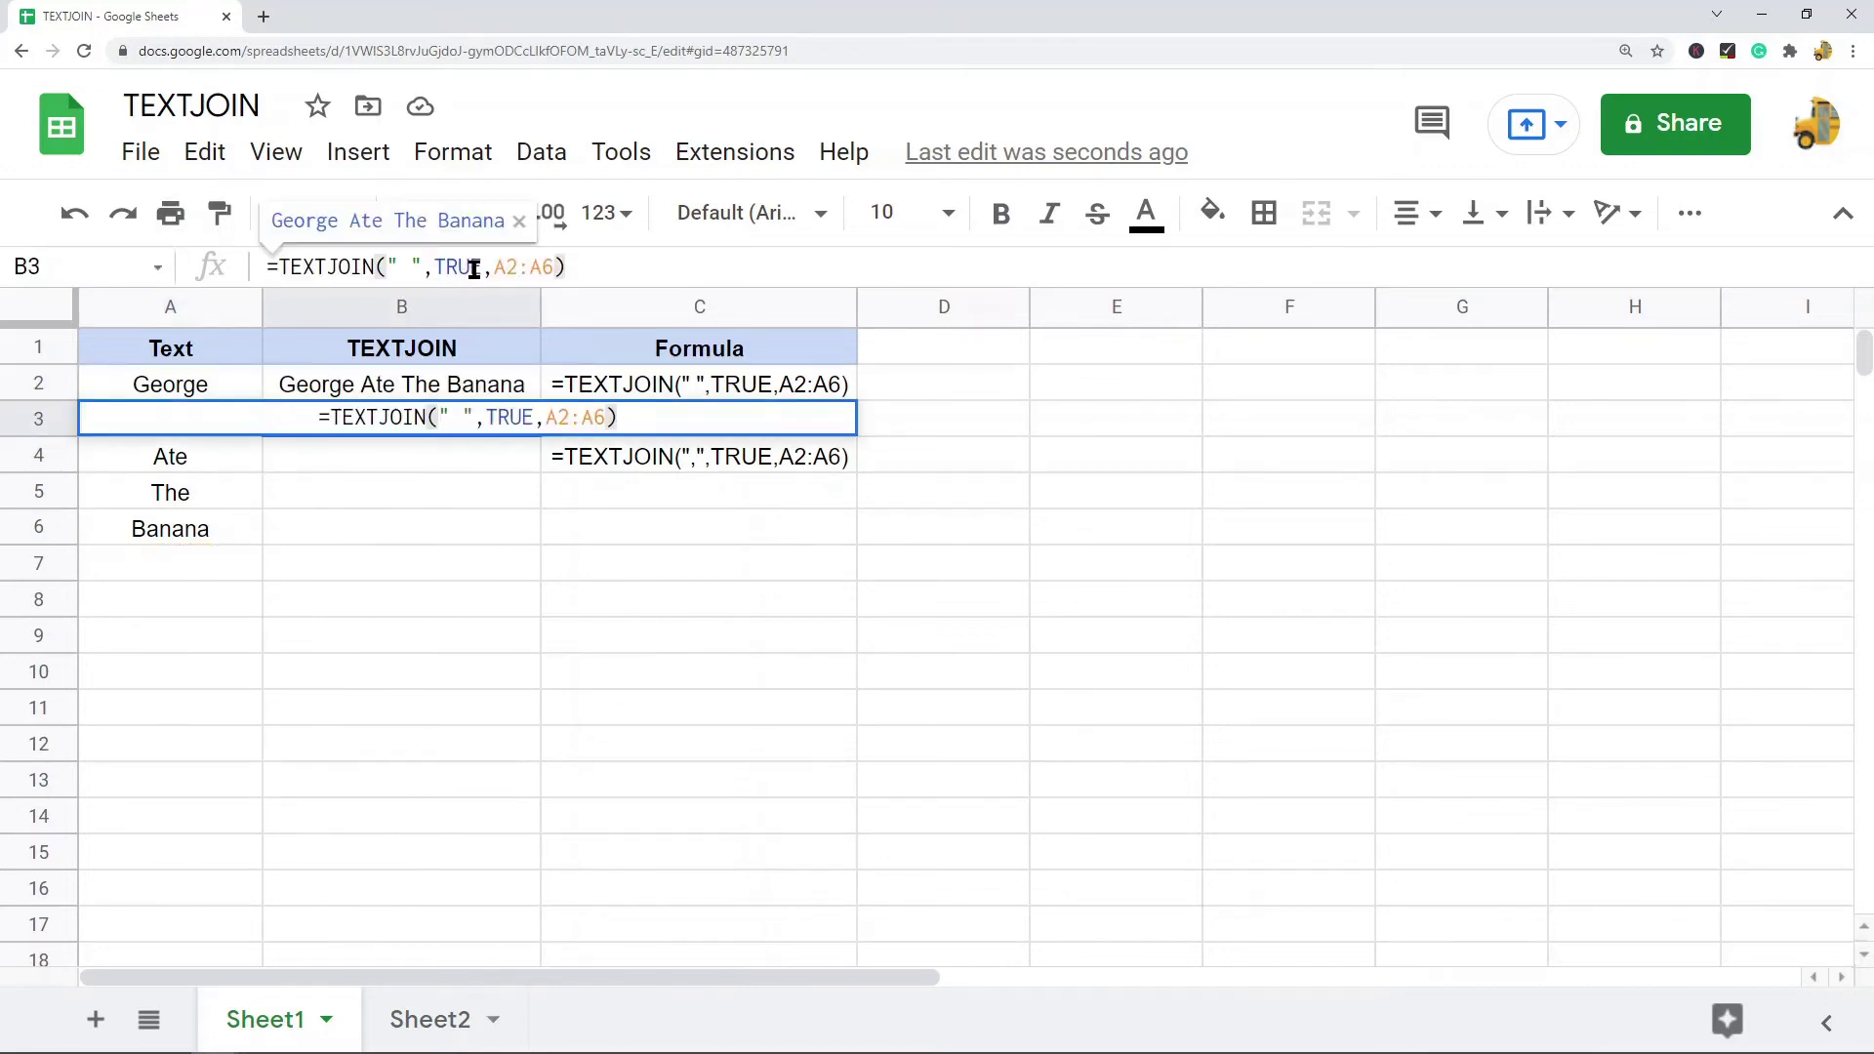
Change TRUE to FALSE in B3's formula and compare the B2 and B3 results.
left_click_drag(484, 268, 434, 267)
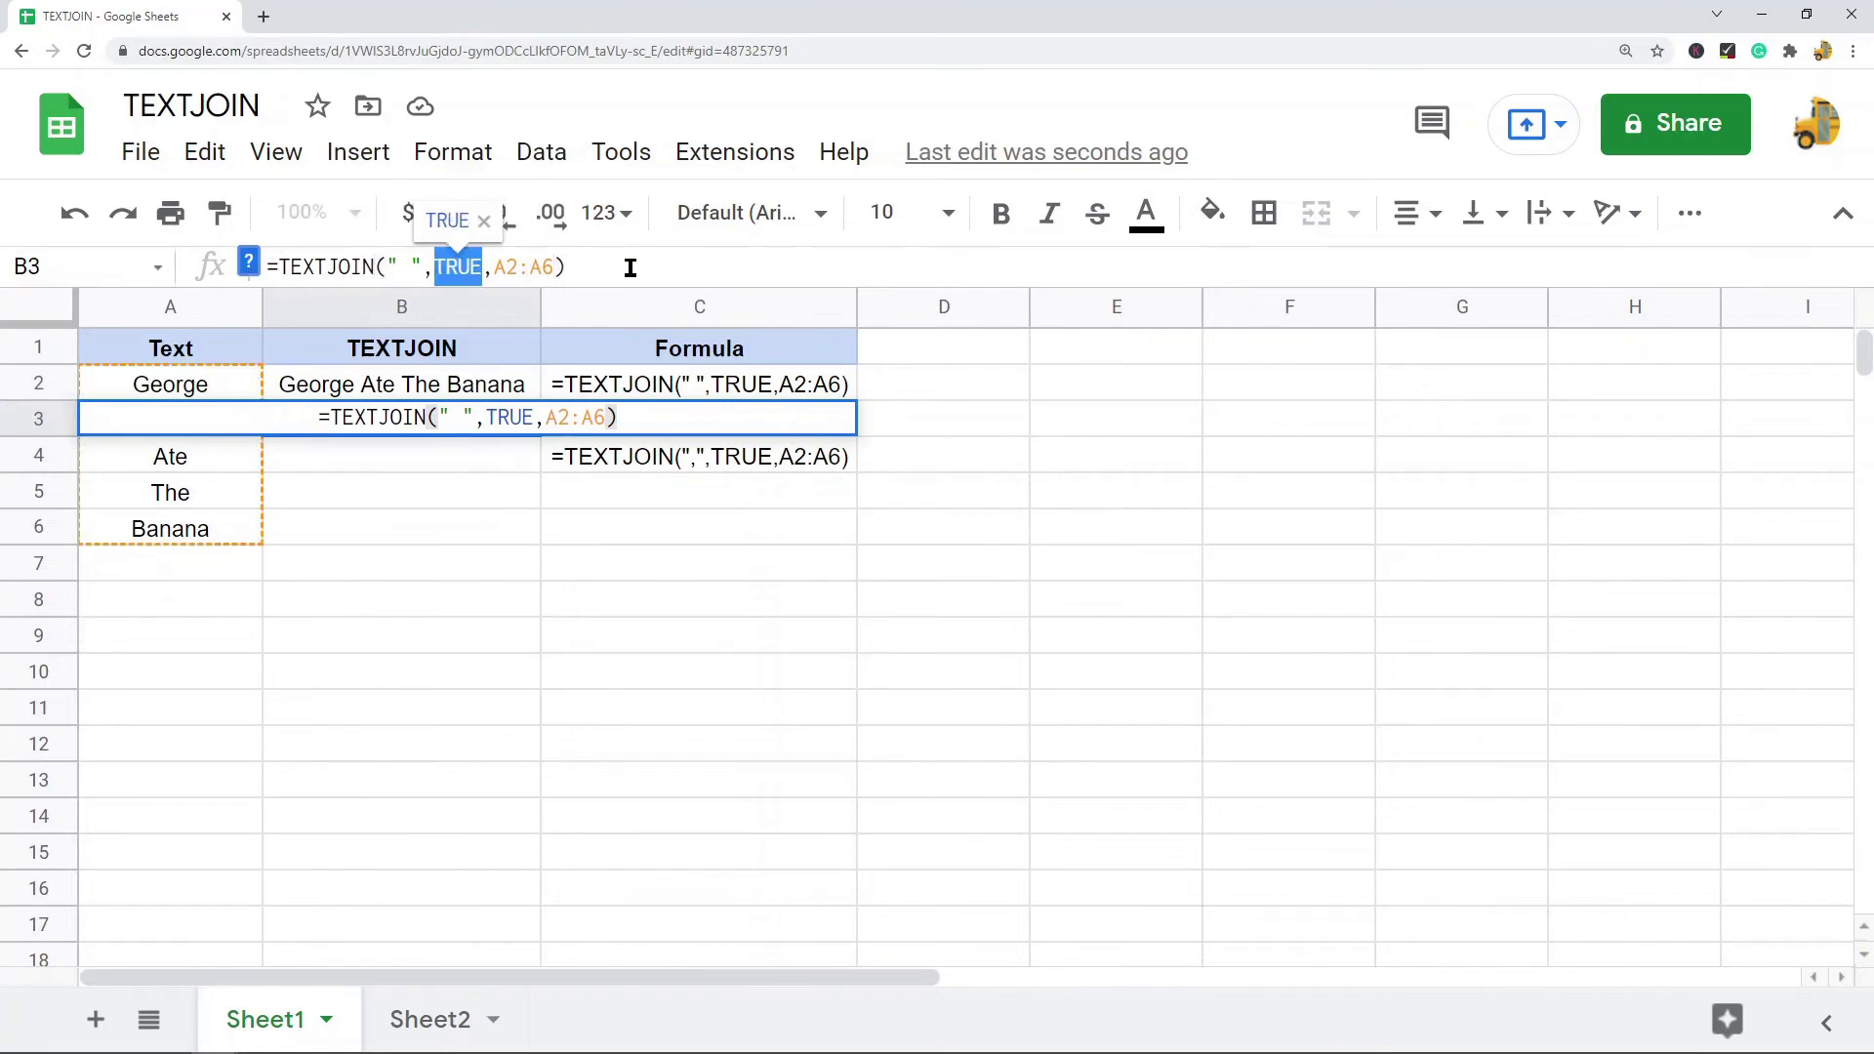
type("FALSE")
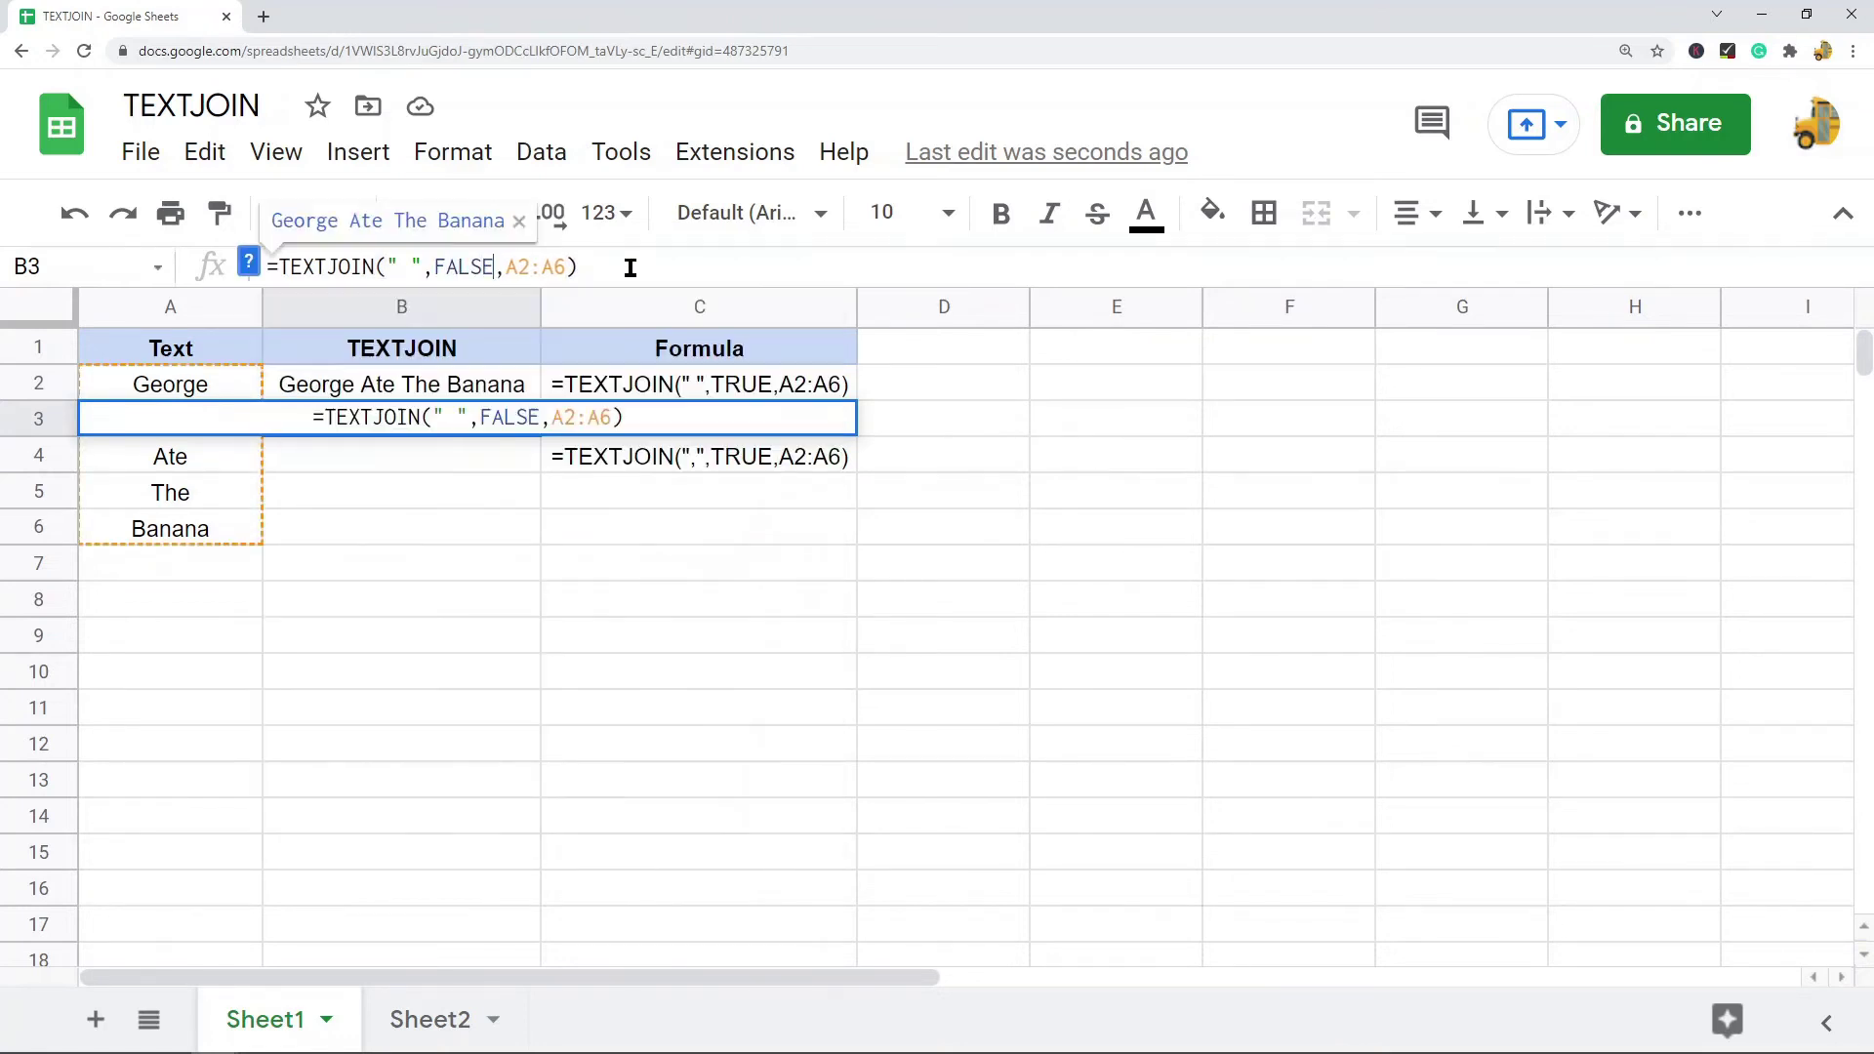
key("Return")
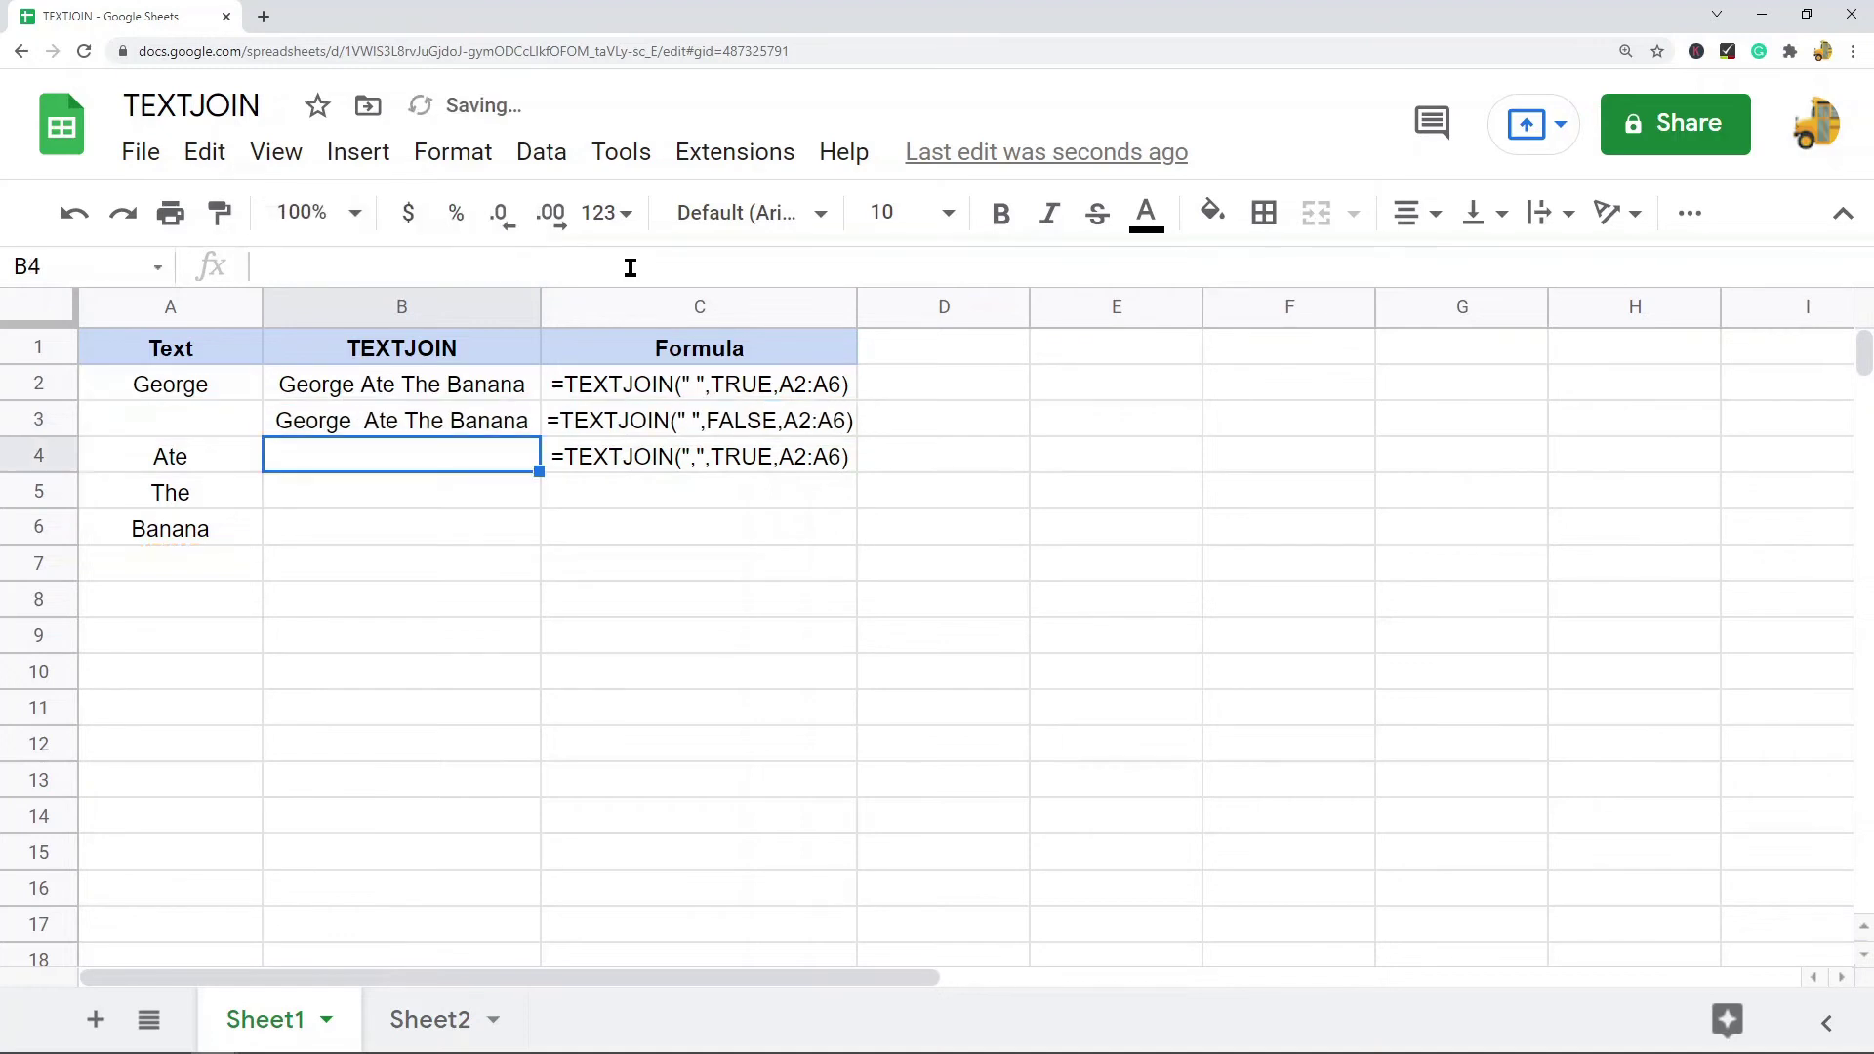
left_click(760, 741)
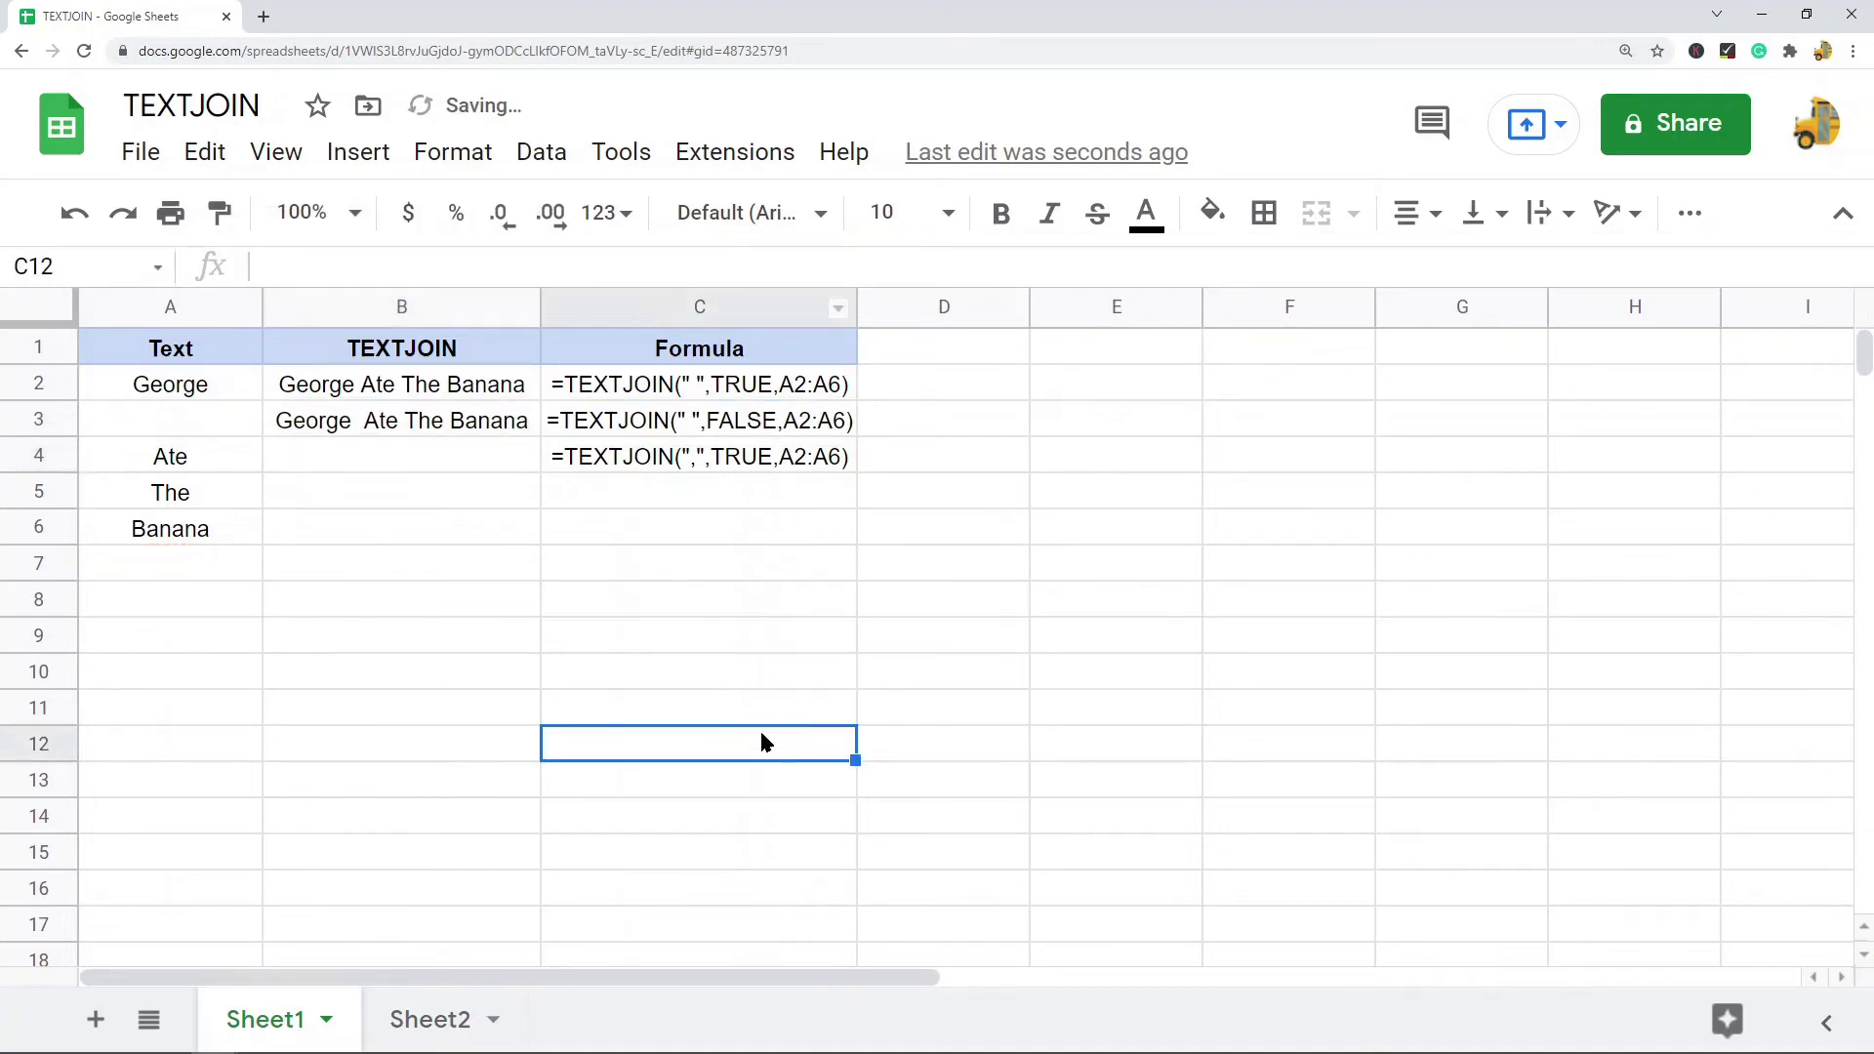
left_click_drag(430, 391, 431, 423)
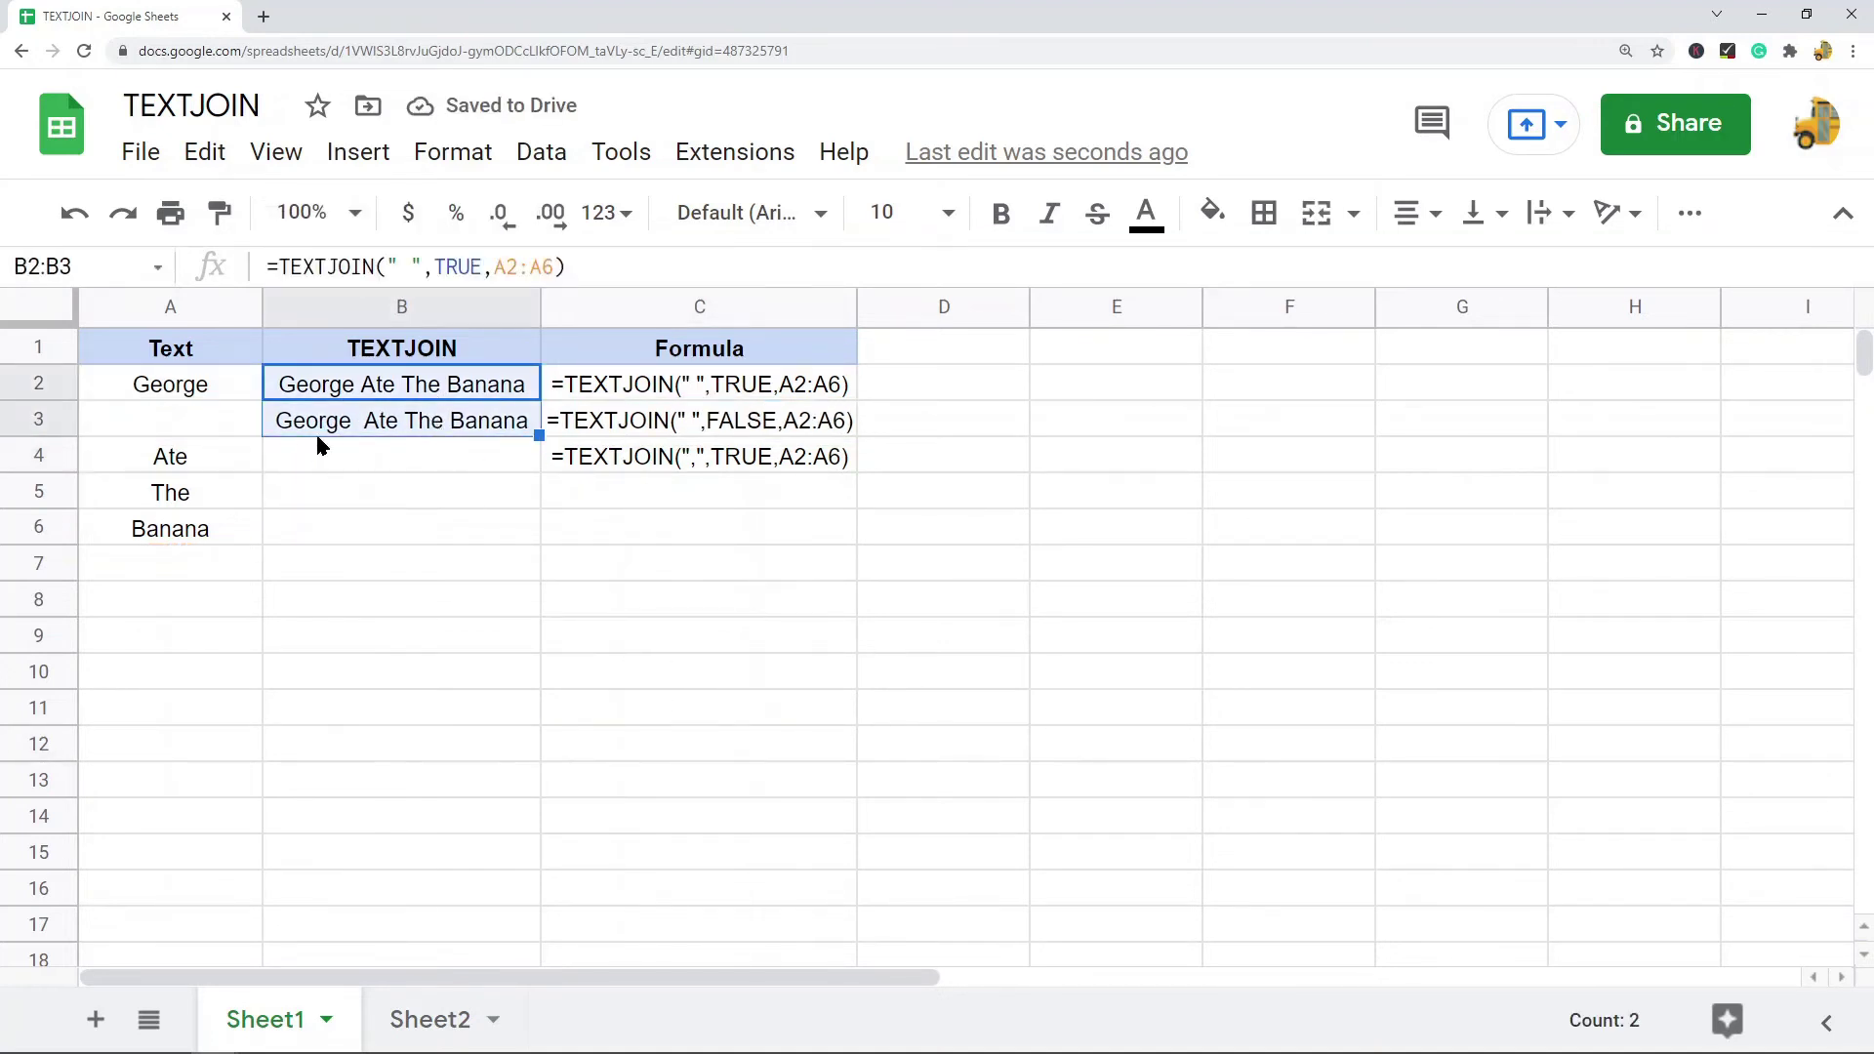
left_click(374, 493)
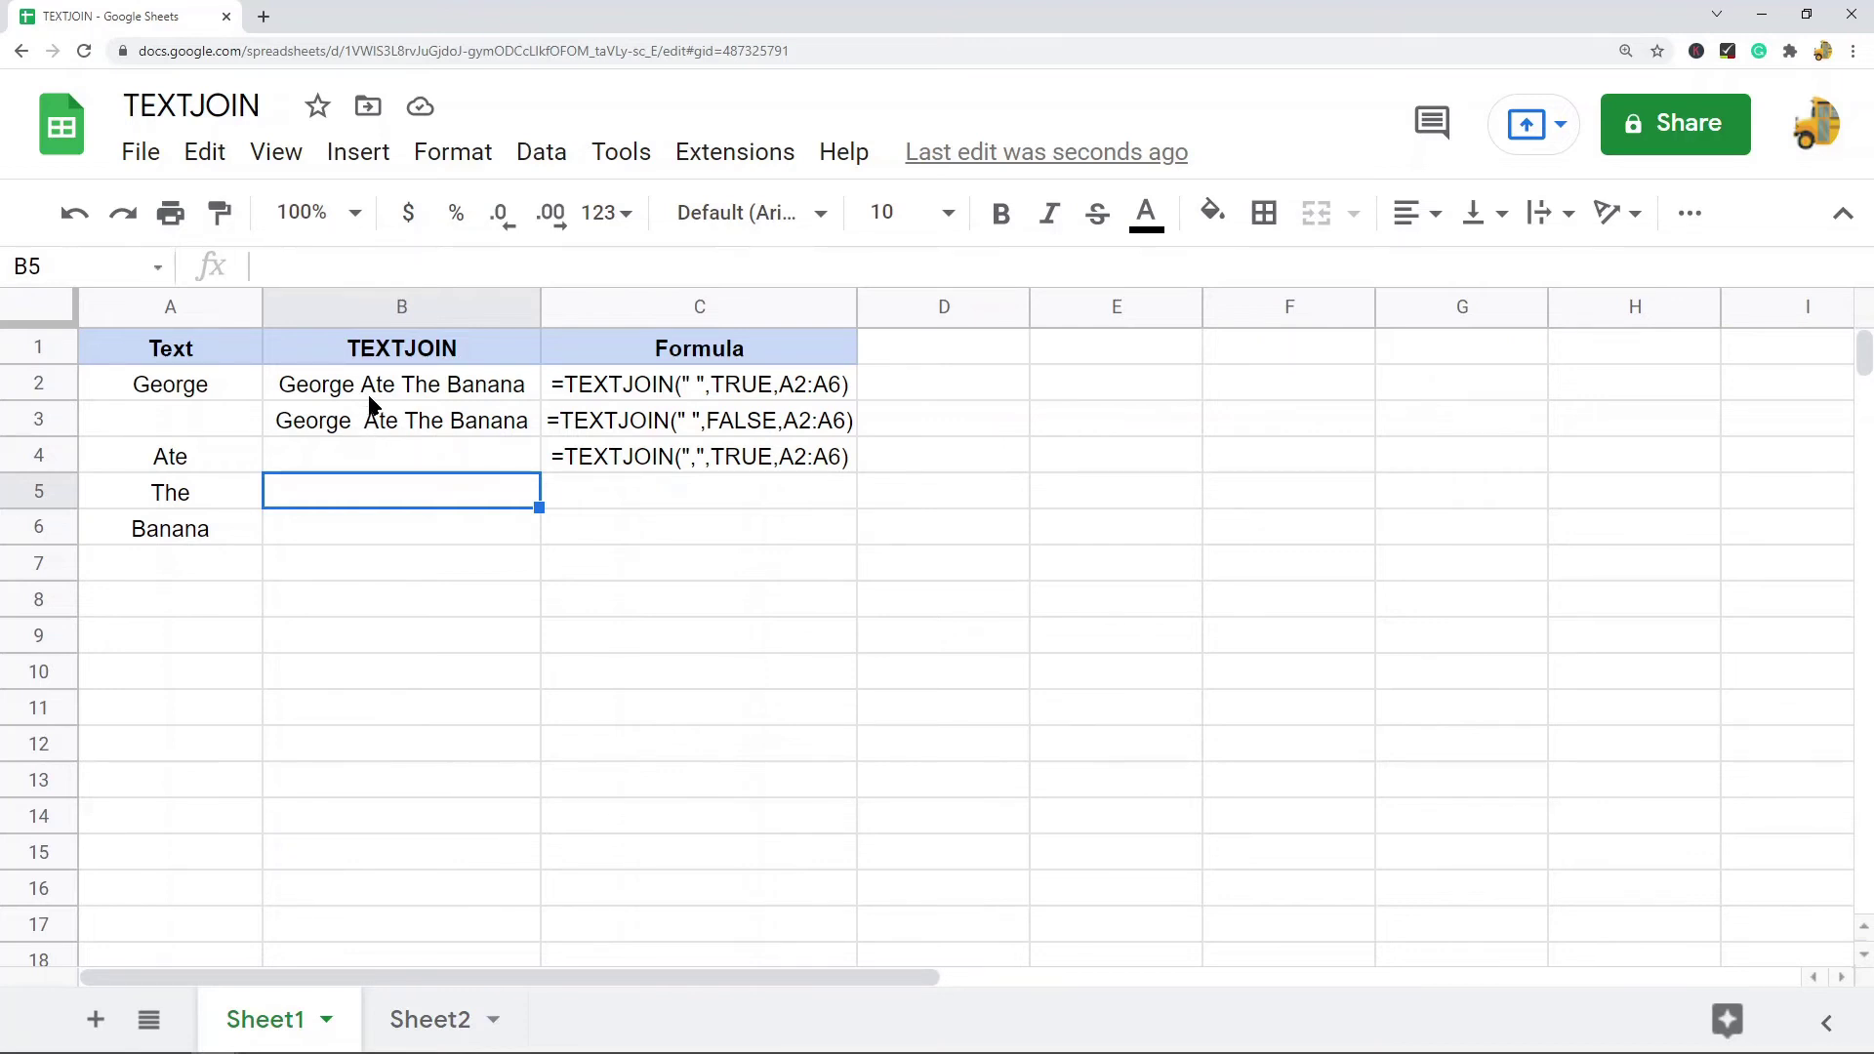
Copy the B2 TEXTJOIN formula and paste it into B4.
left_click(411, 430)
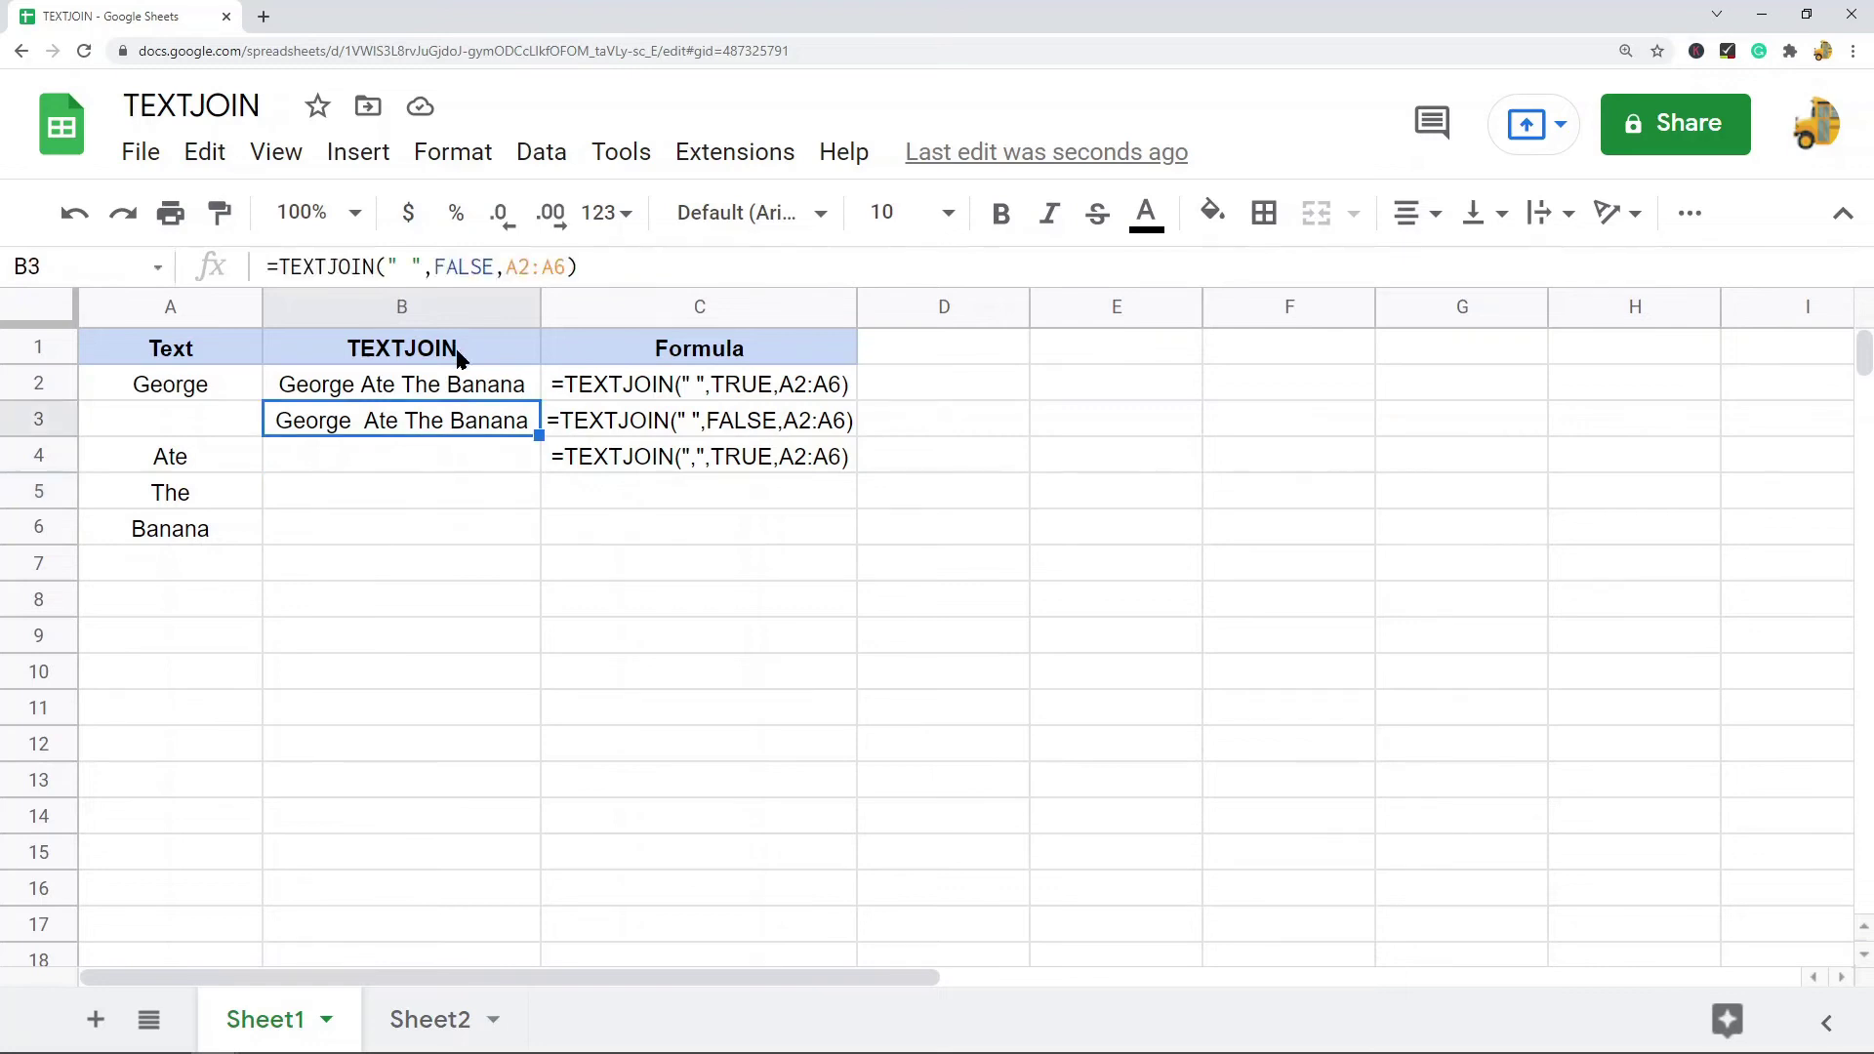
left_click(454, 382)
left_click_drag(565, 267, 237, 260)
key("ctrl+c")
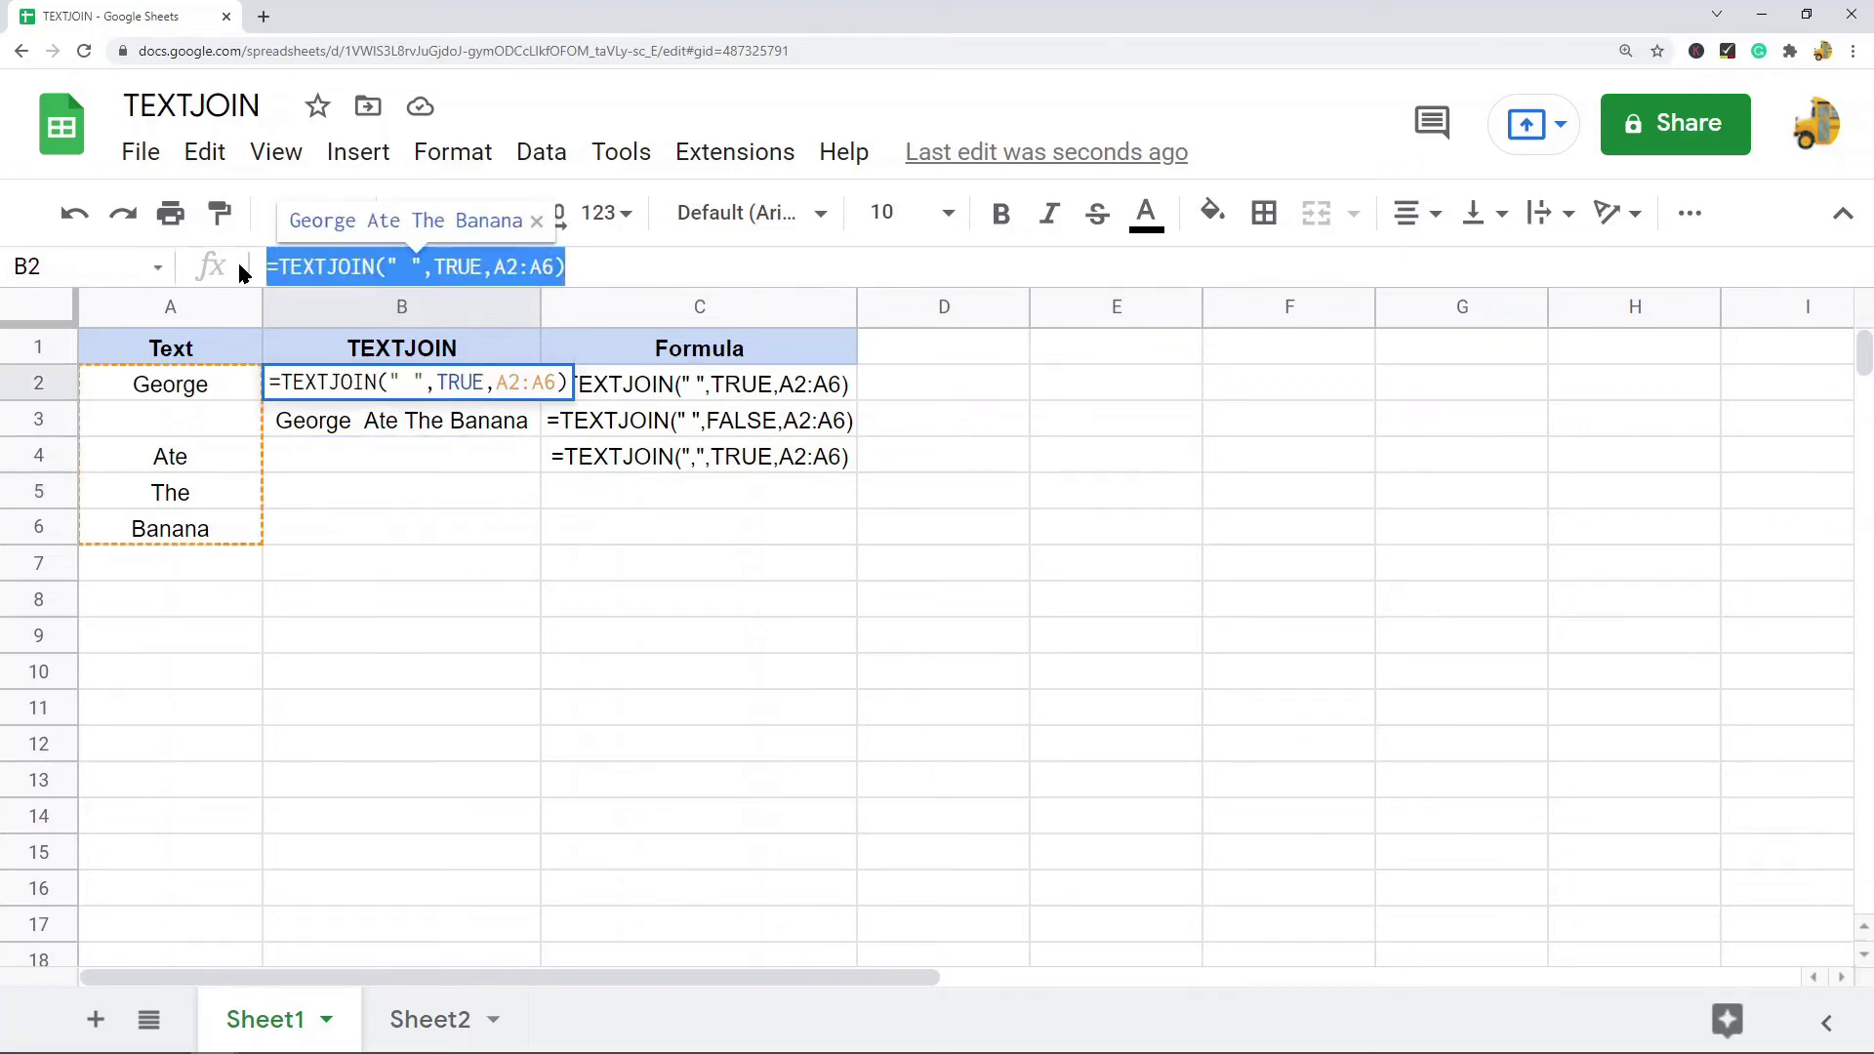
left_click(371, 455)
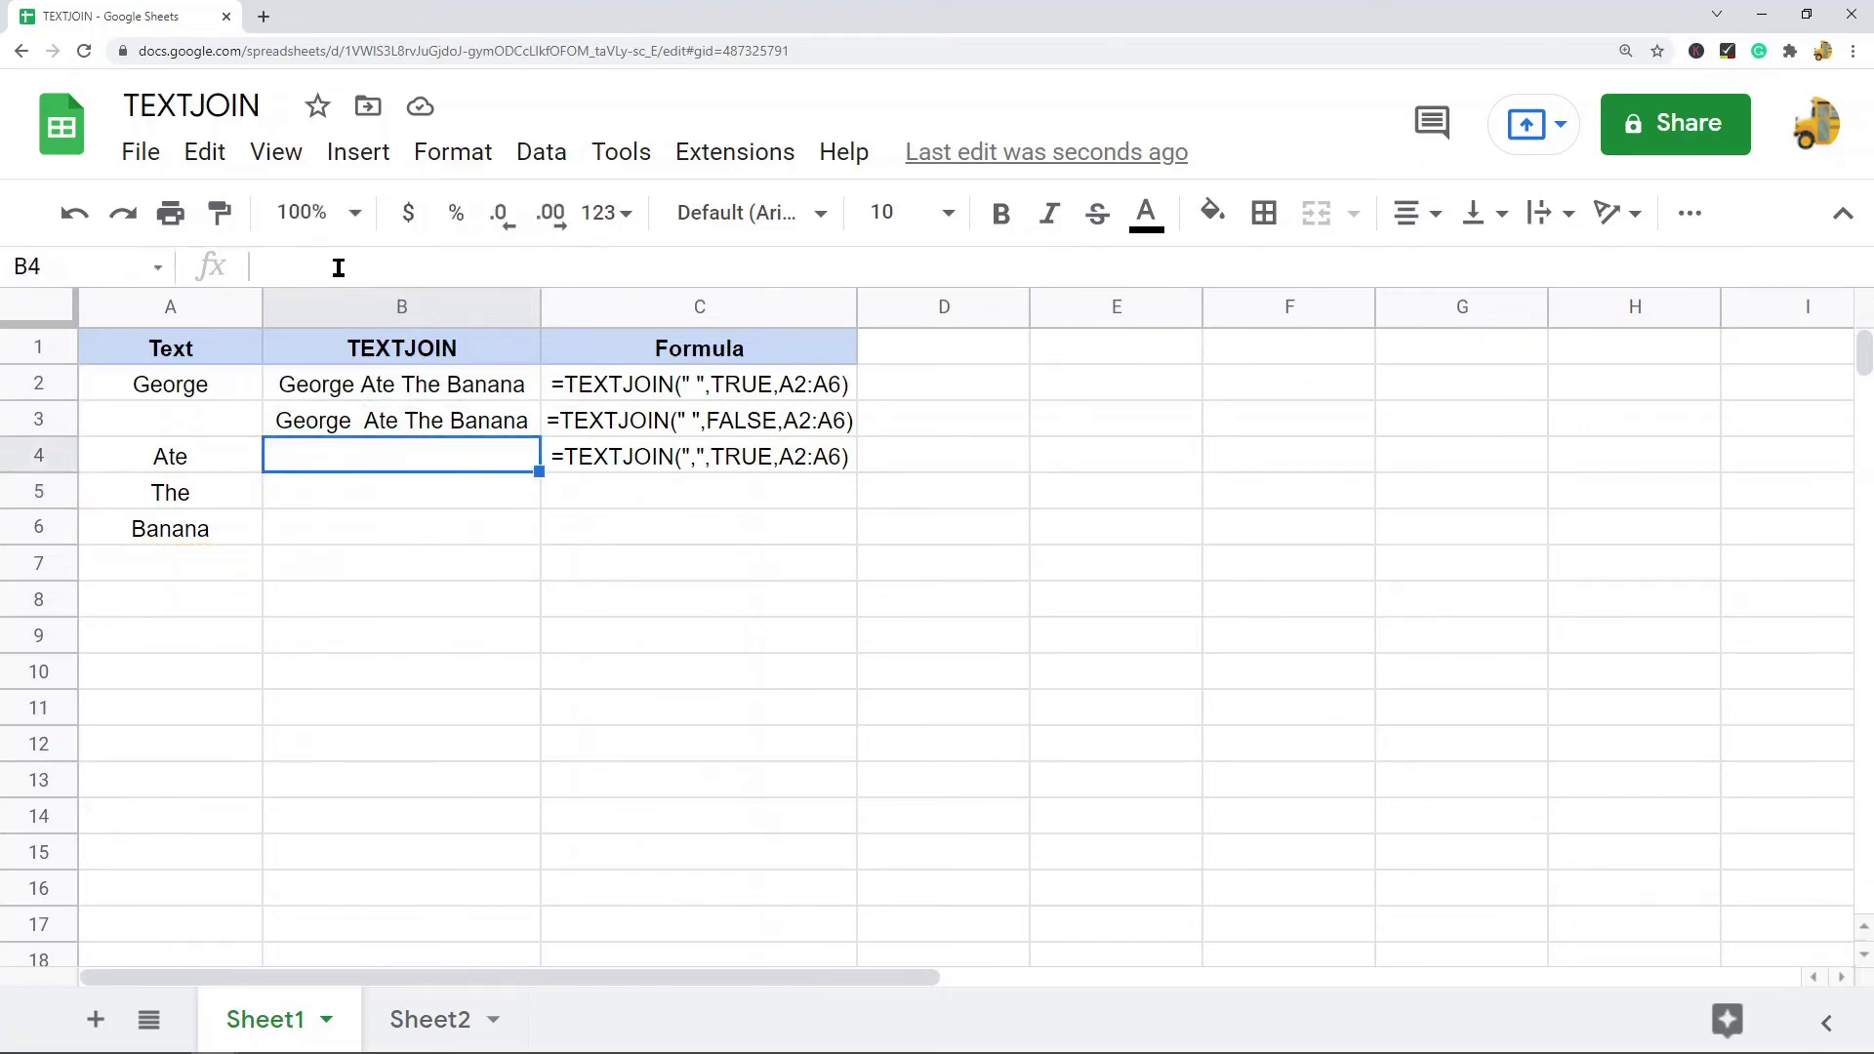
left_click(435, 268)
key("ctrl+v")
Change B4's delimiter to a comma: =TEXTJOIN(",",TRUE,A2:A6), giving George,Ate,The,Banana.
left_click(411, 267)
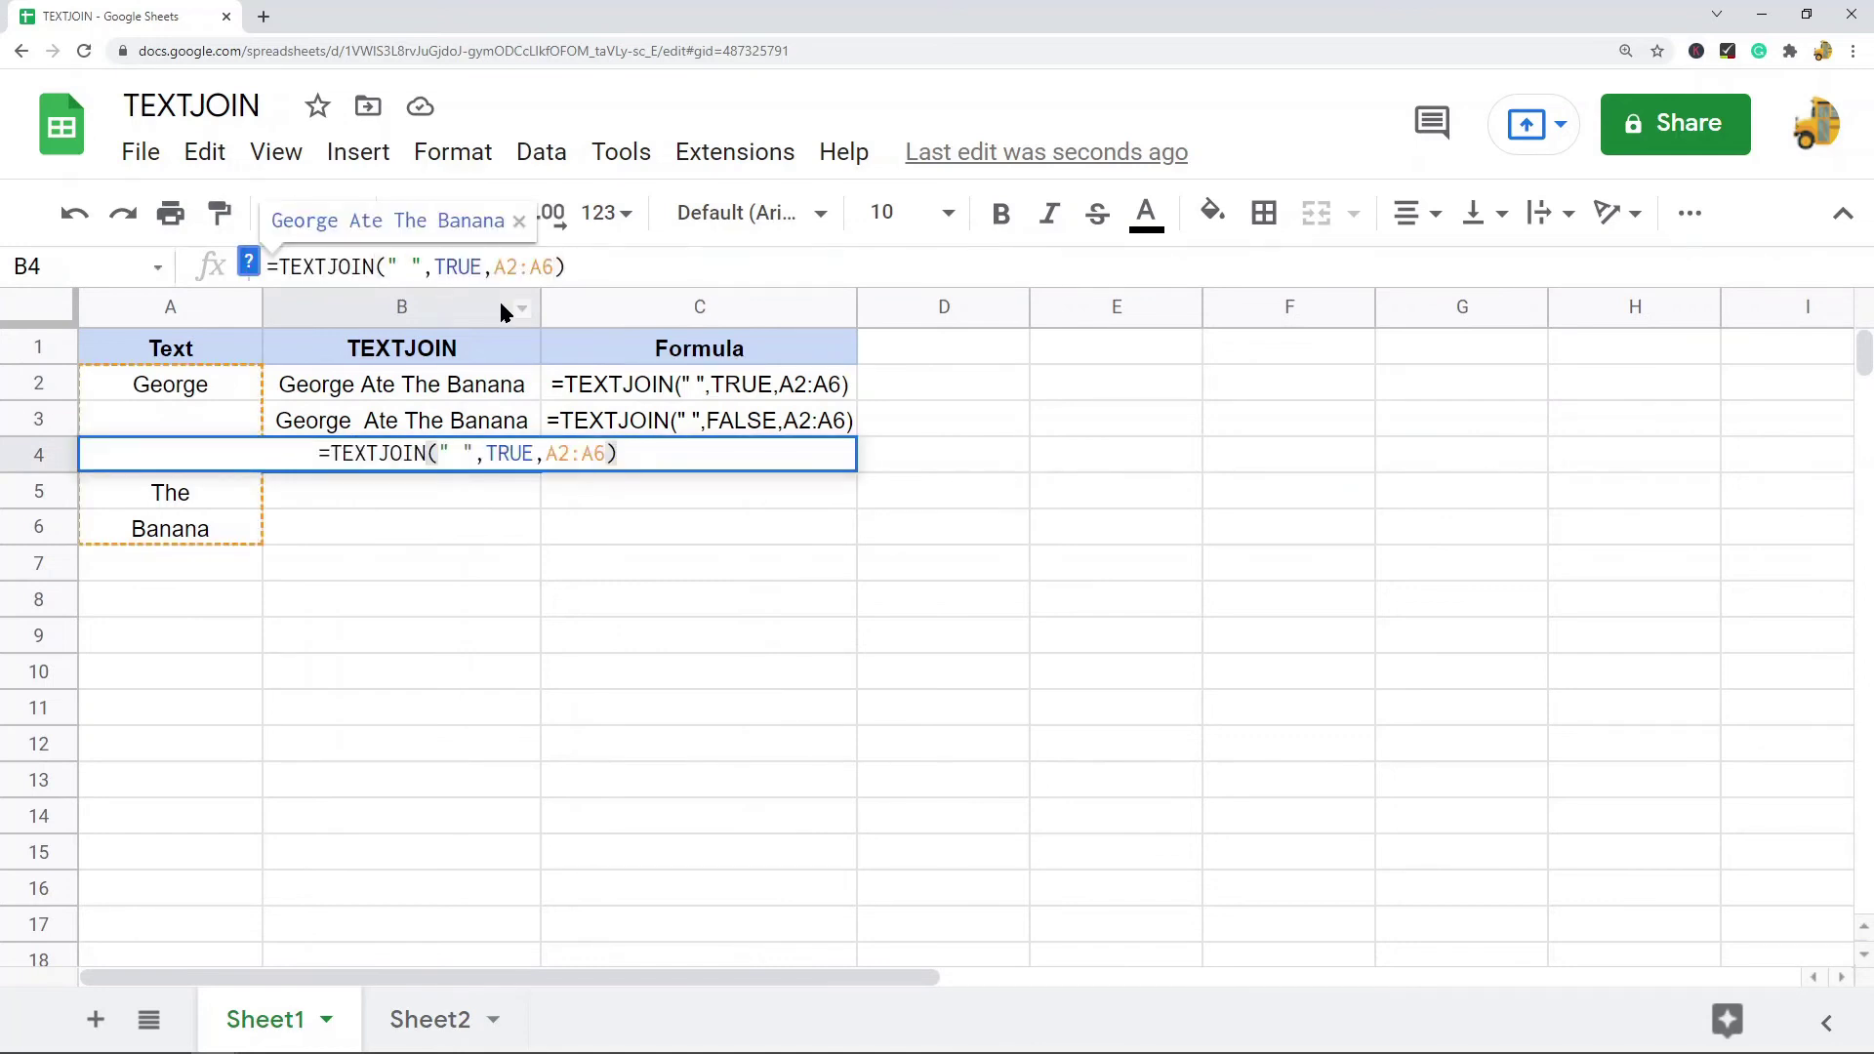
key("BackSpace")
type("'")
key("BackSpace")
type("\"")
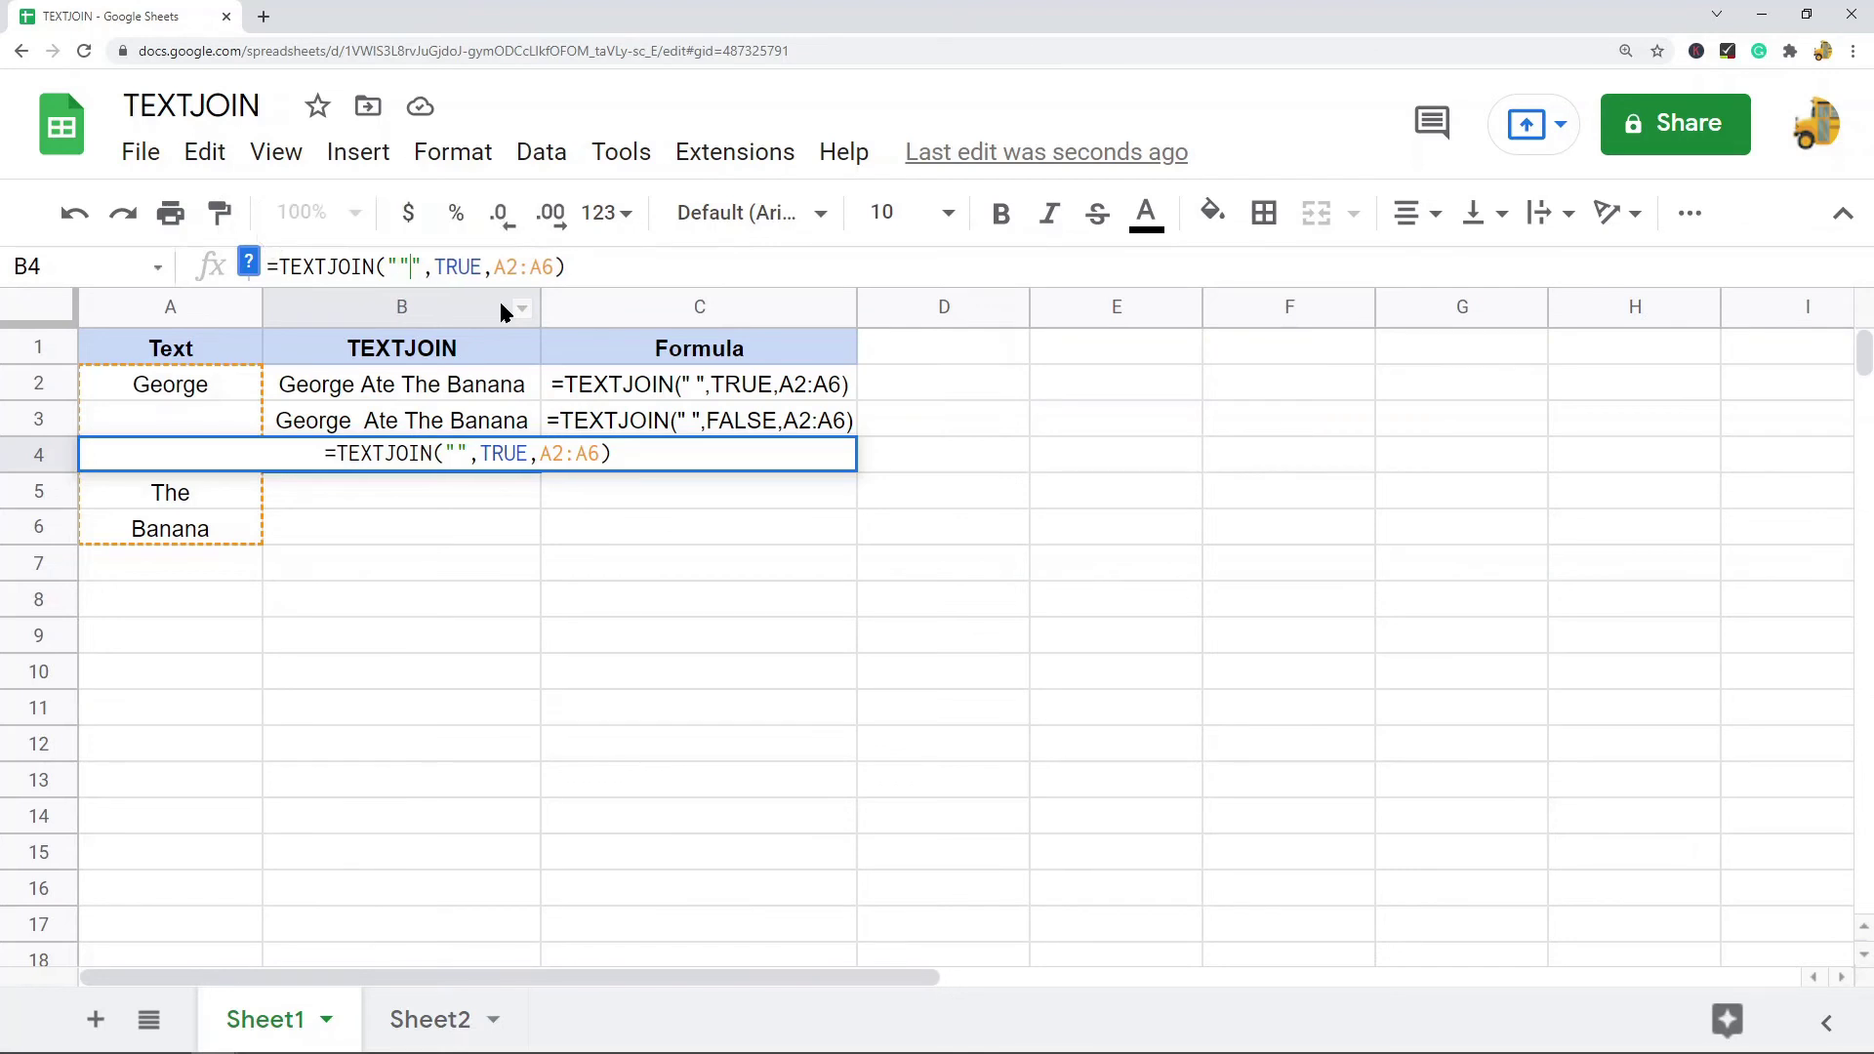
key("BackSpace")
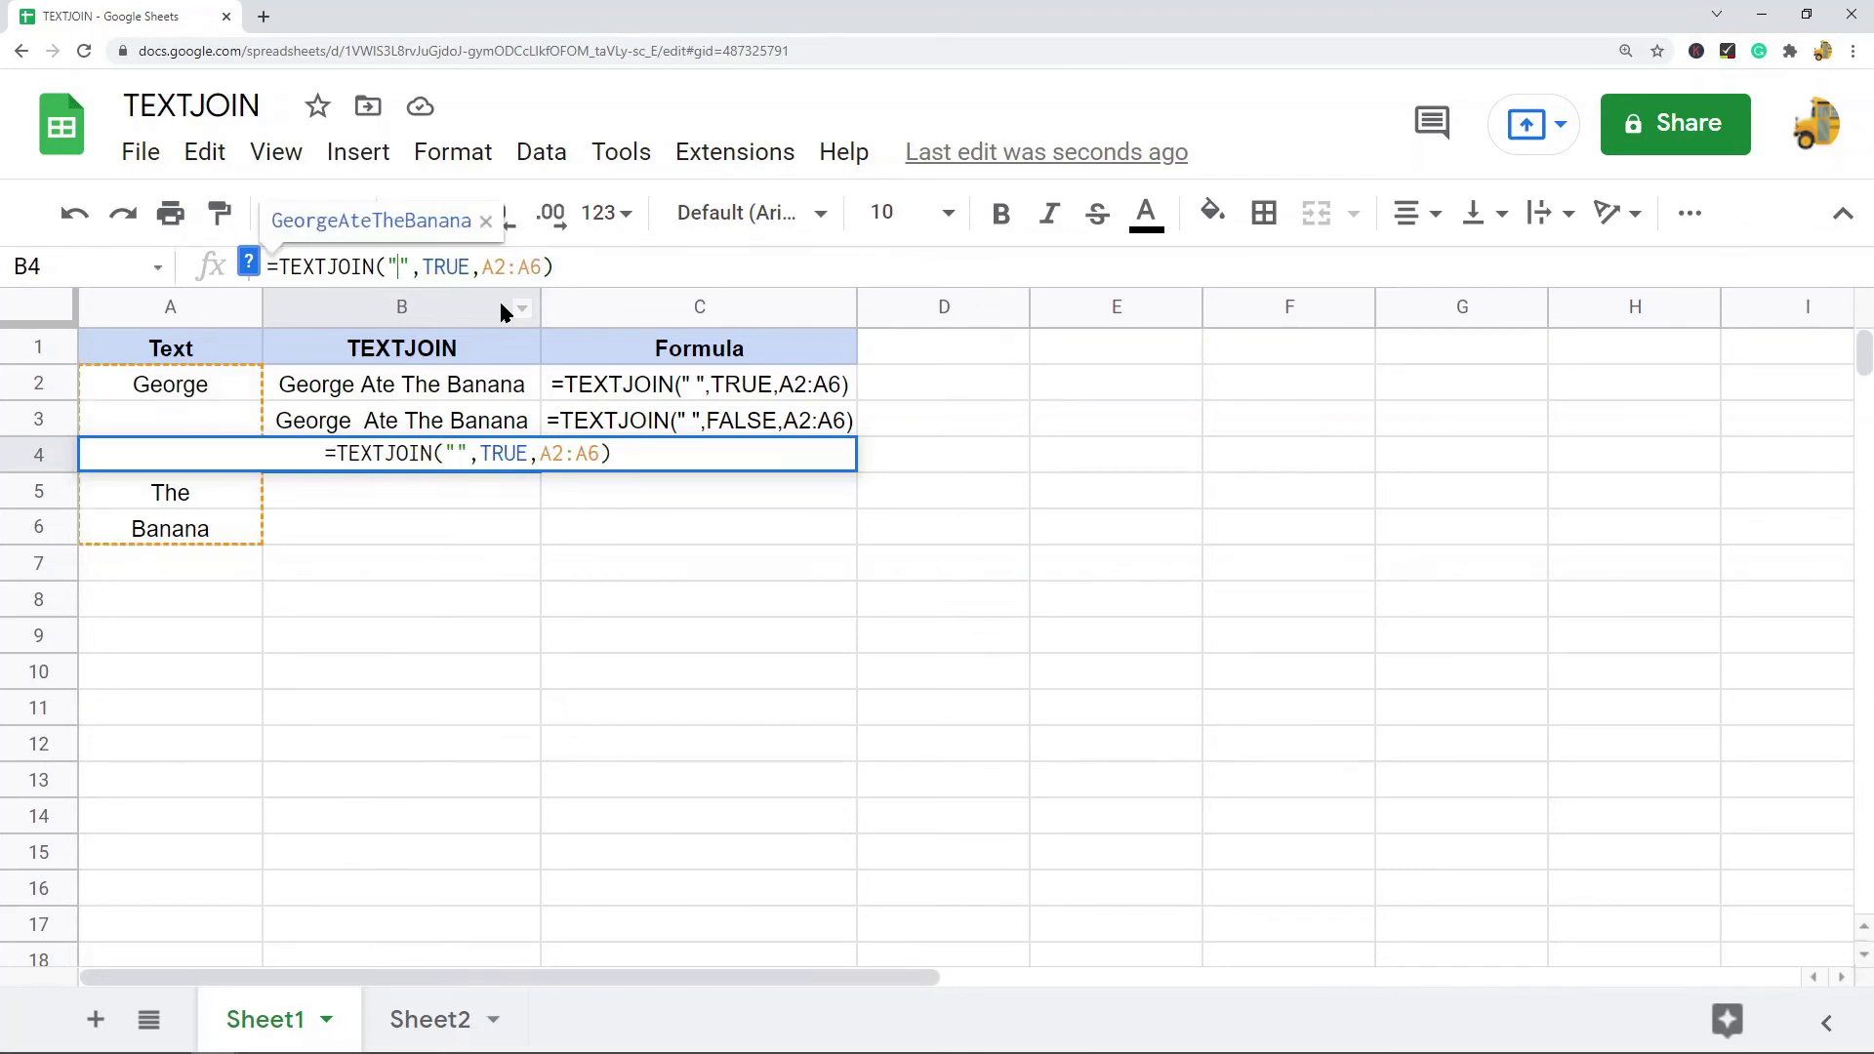
type("'")
key("BackSpace")
type(",")
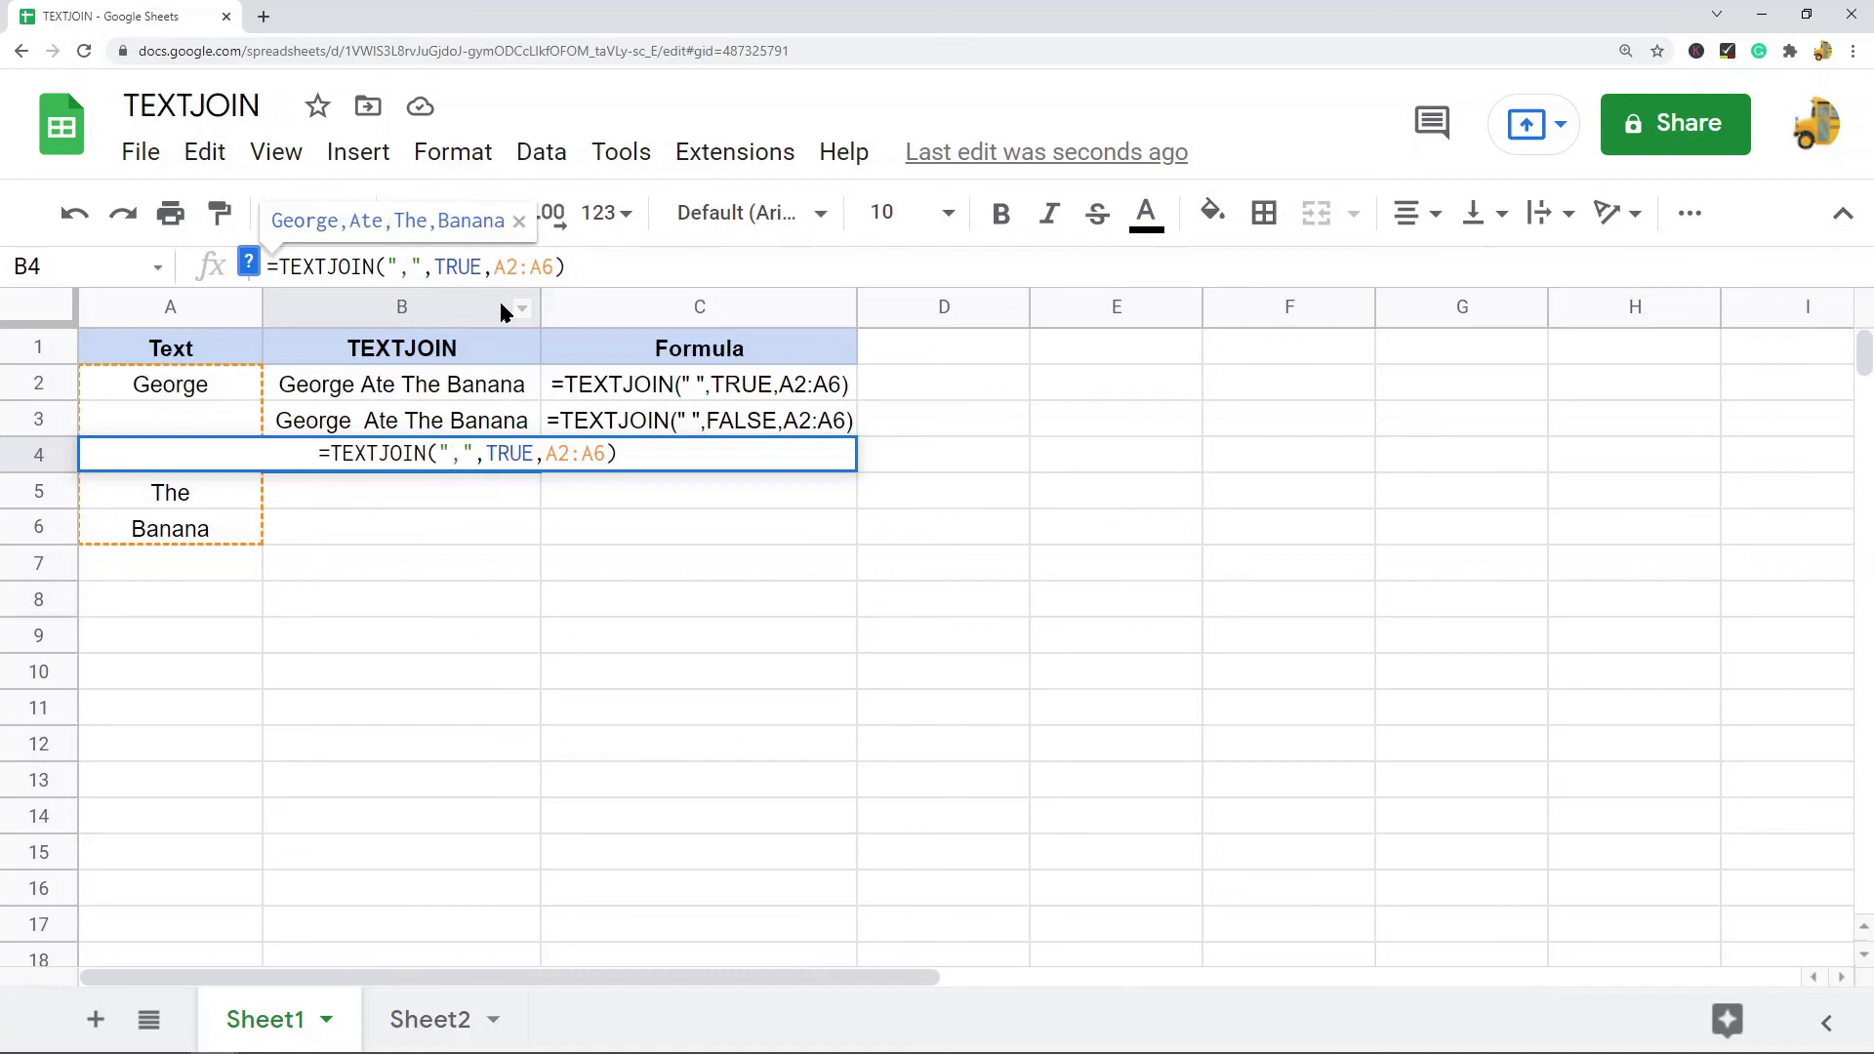
key("Return")
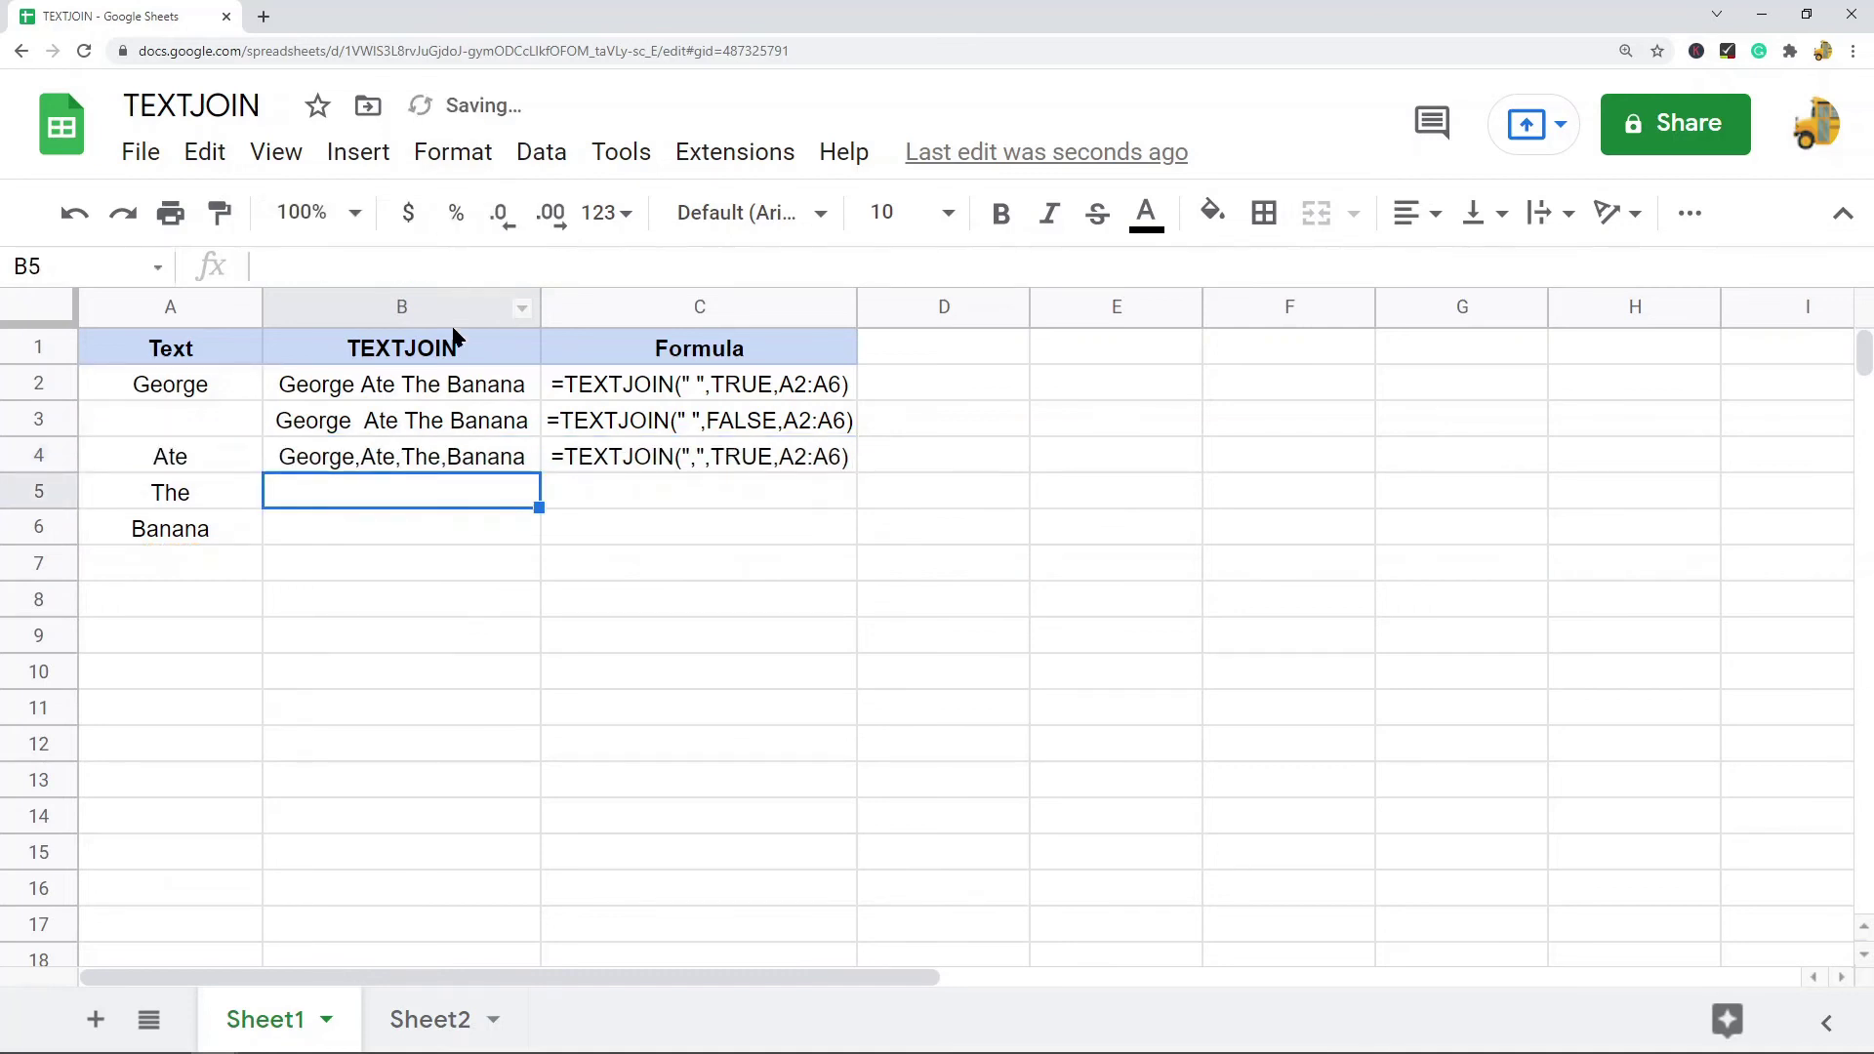
left_click(478, 613)
left_click(391, 461)
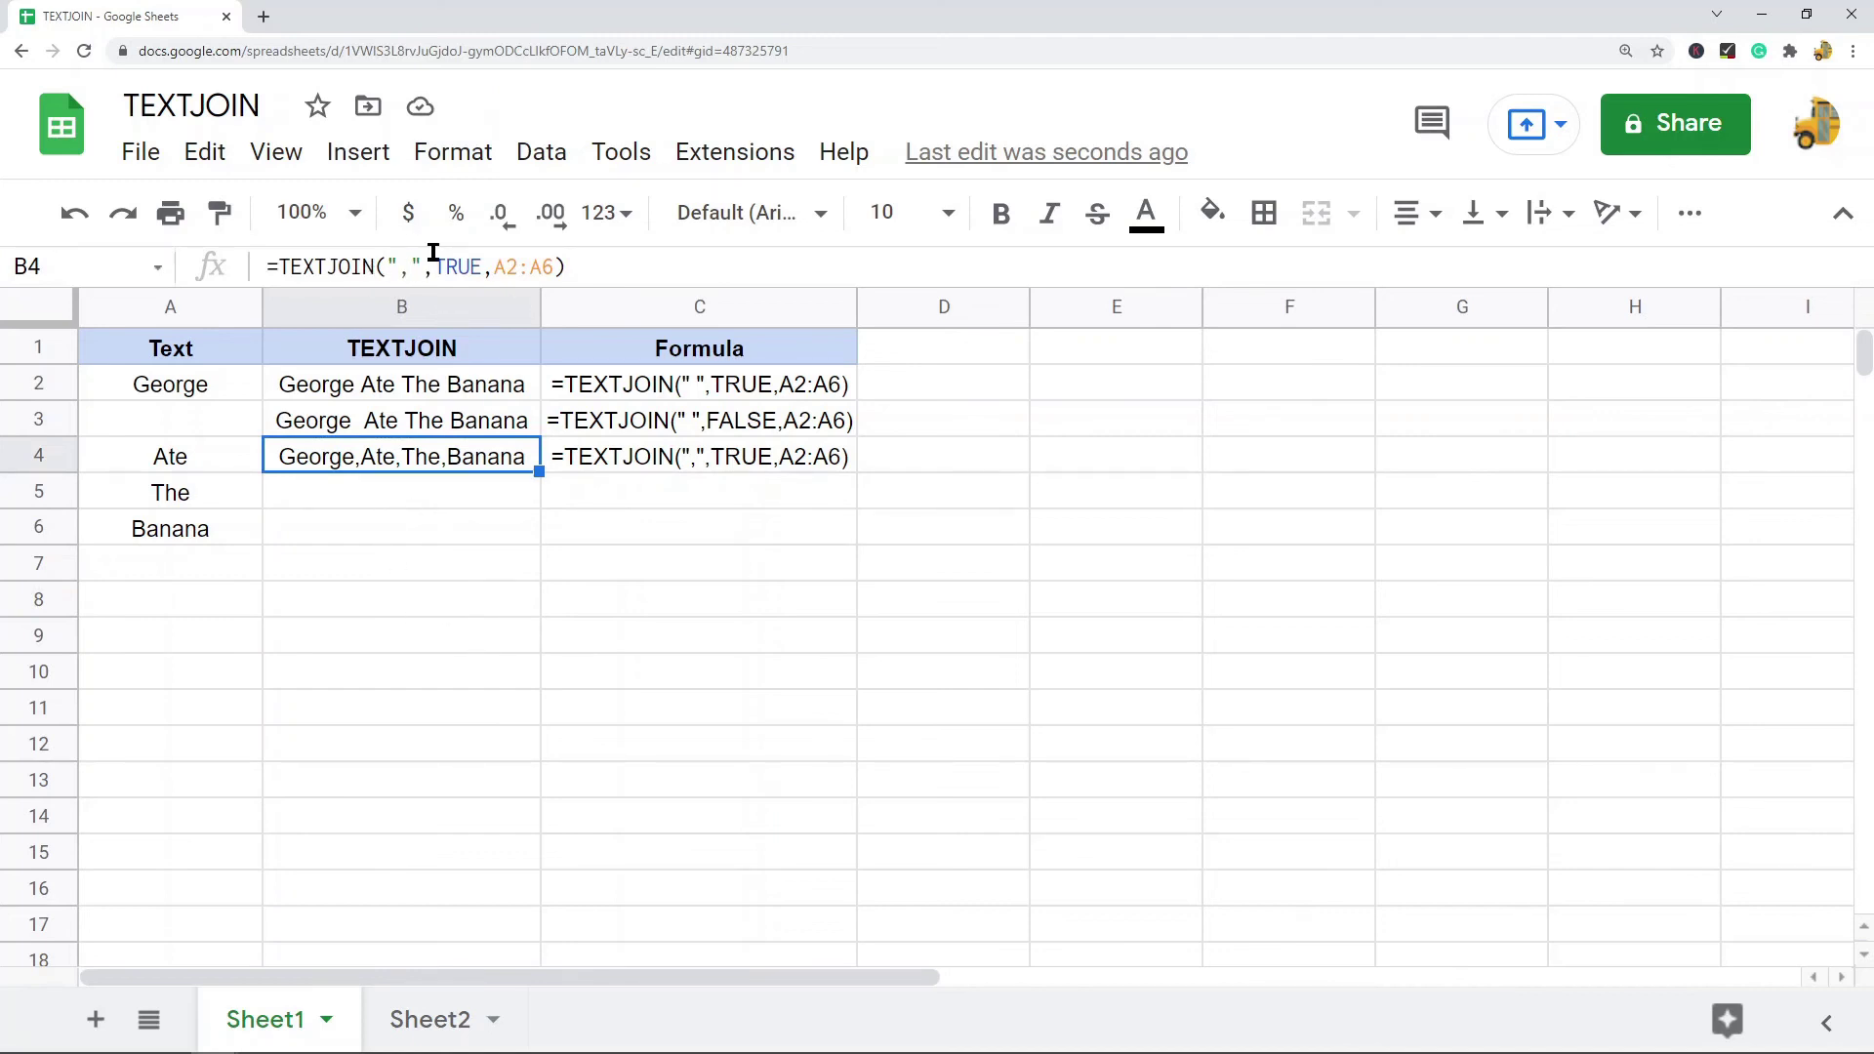
left_click(388, 572)
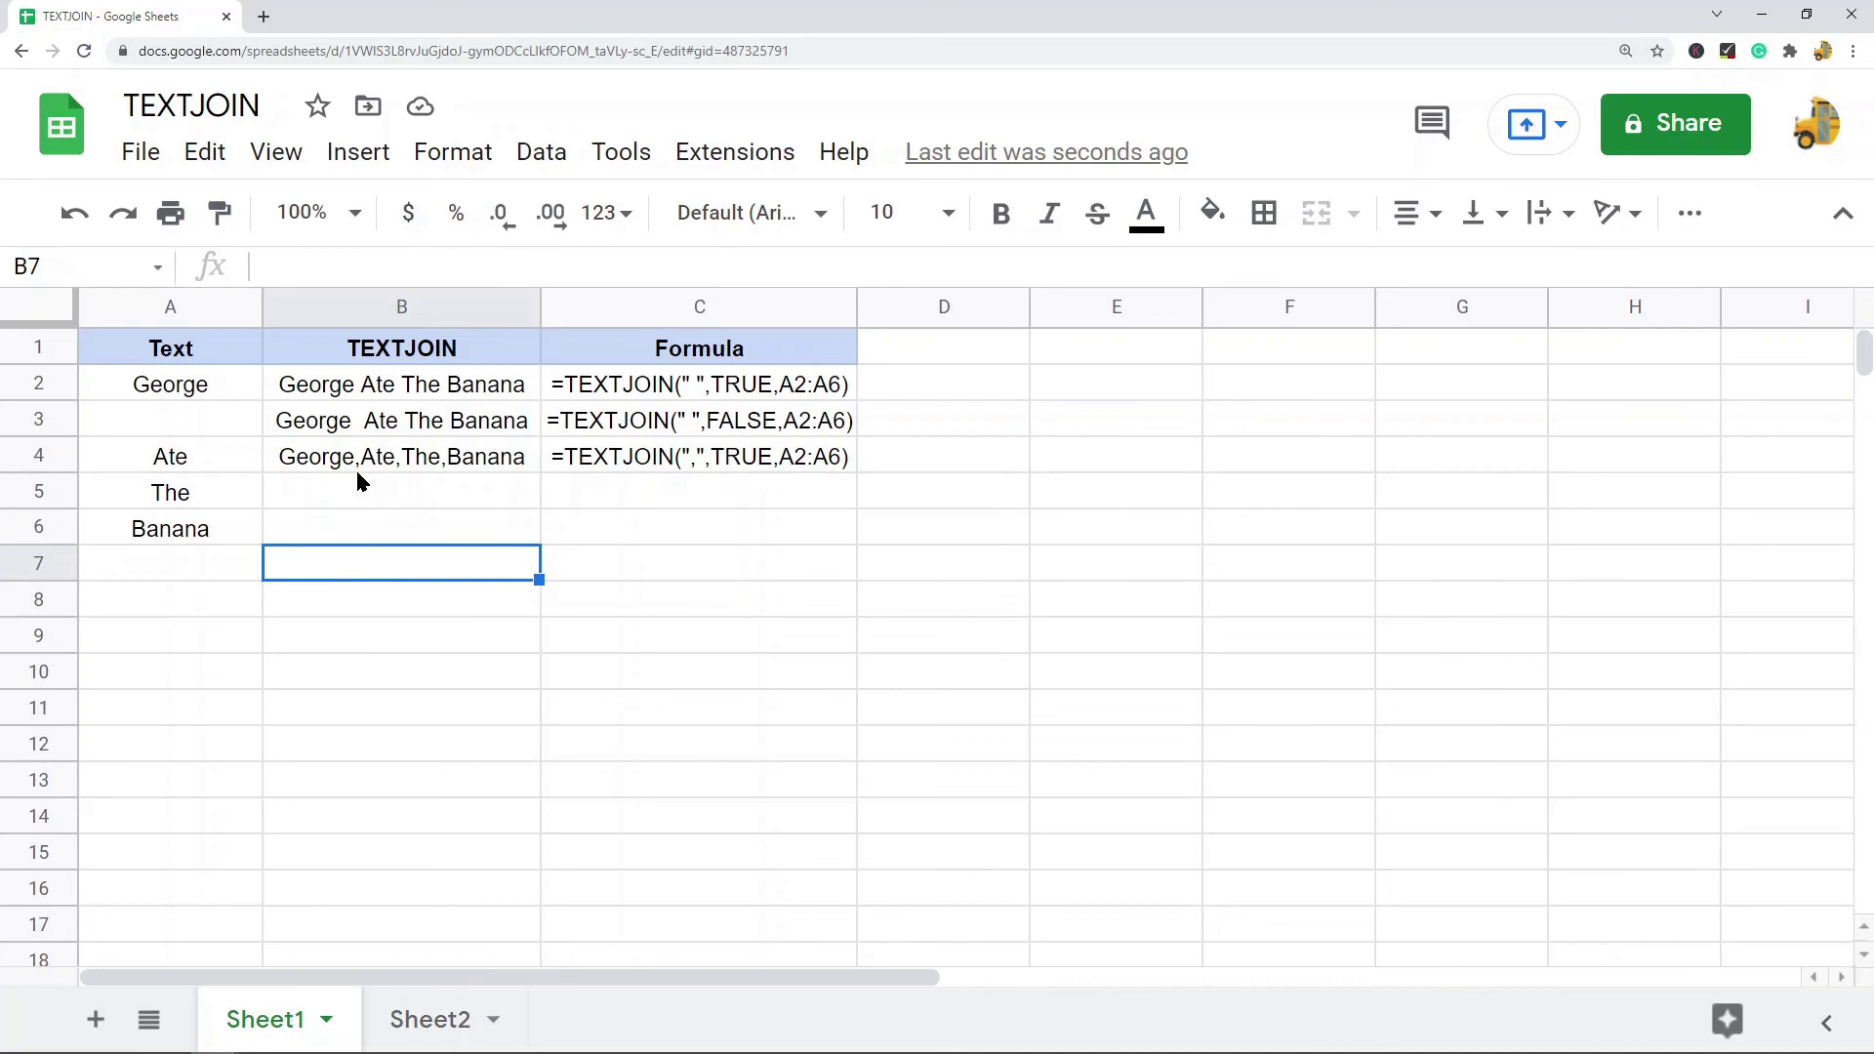